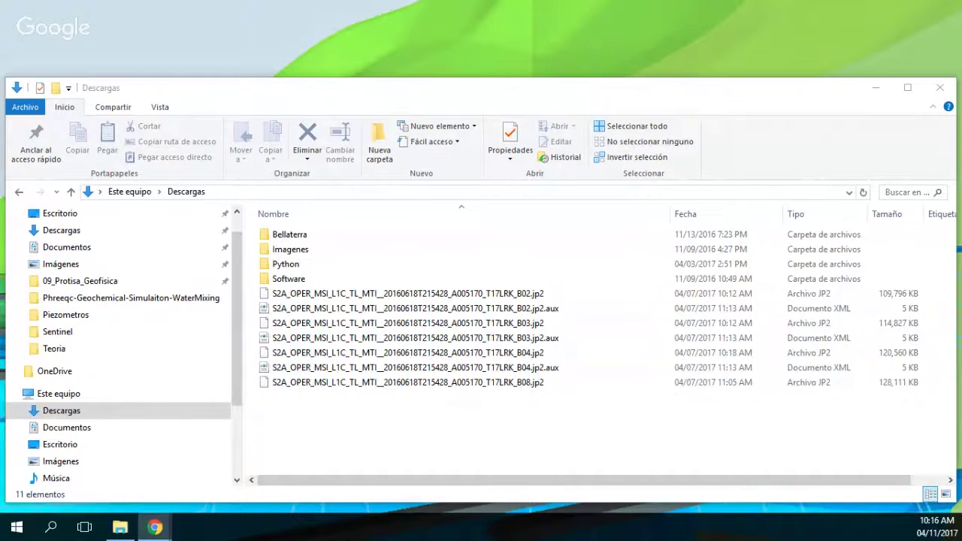
- Move the Hatari Labs article browser aside, then minimize it to return to Descargas
key("alt+Tab")
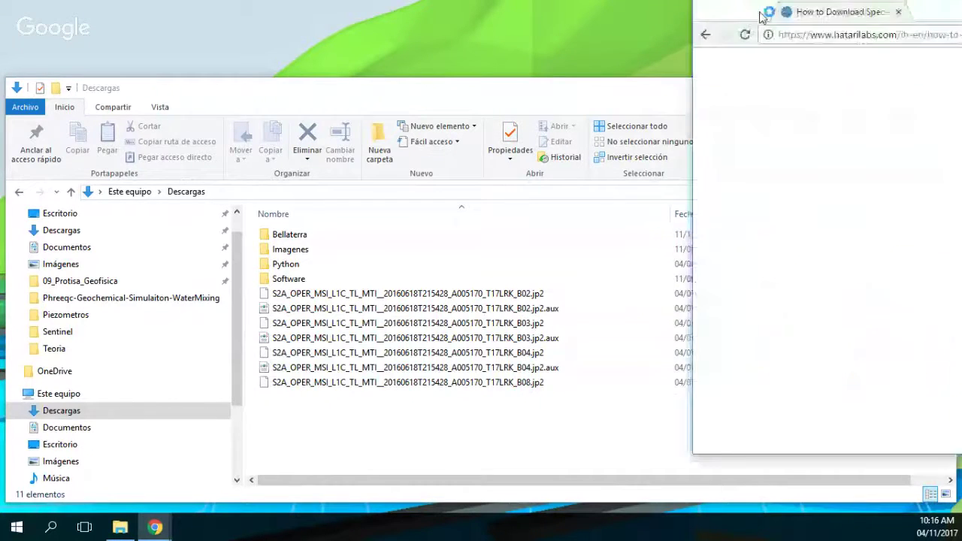
left_click_drag(761, 17, 150, 1)
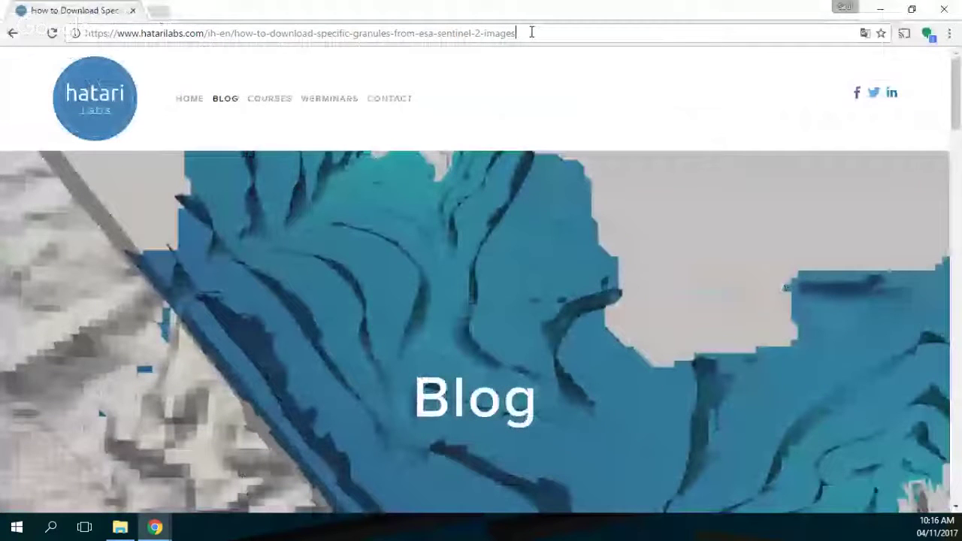
left_click(531, 32)
scroll(53, 219, "down", 5)
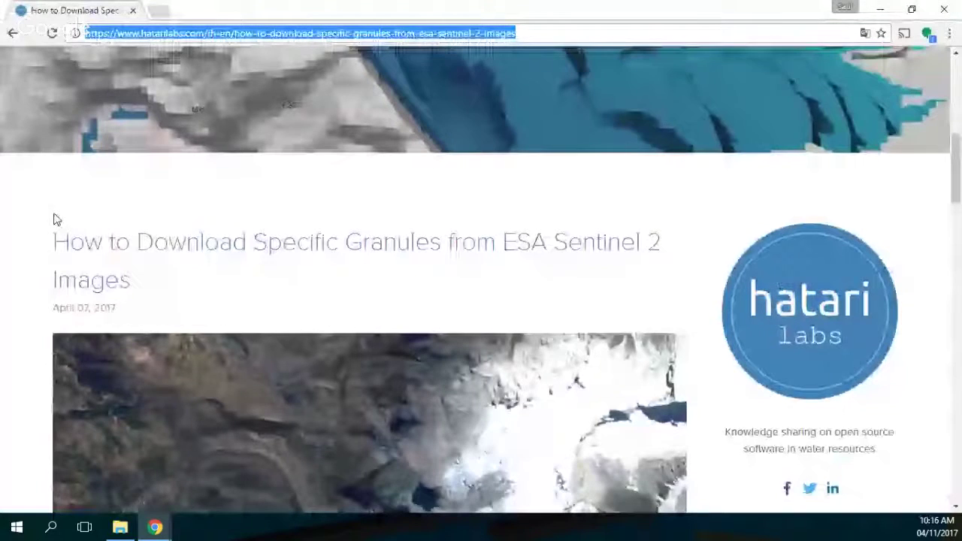
left_click(916, 13)
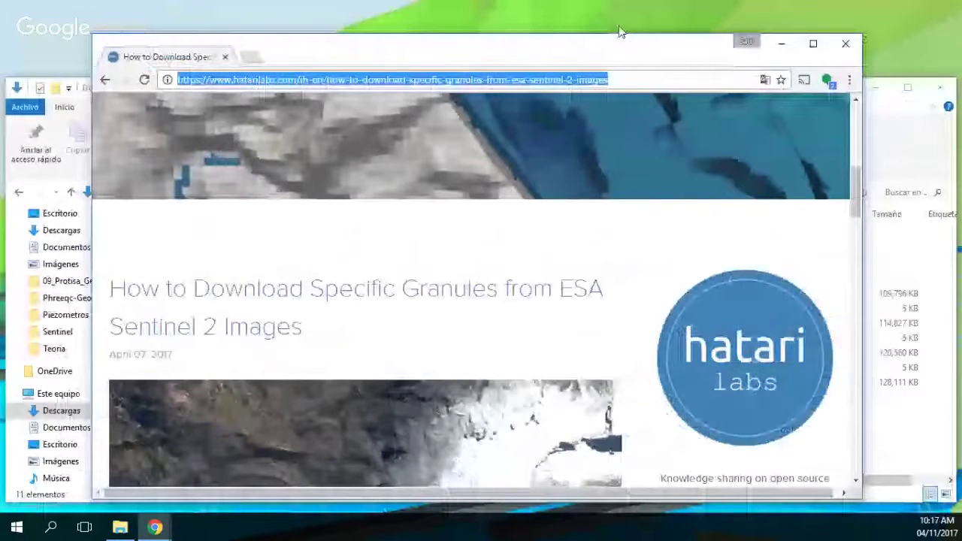
left_click(155, 527)
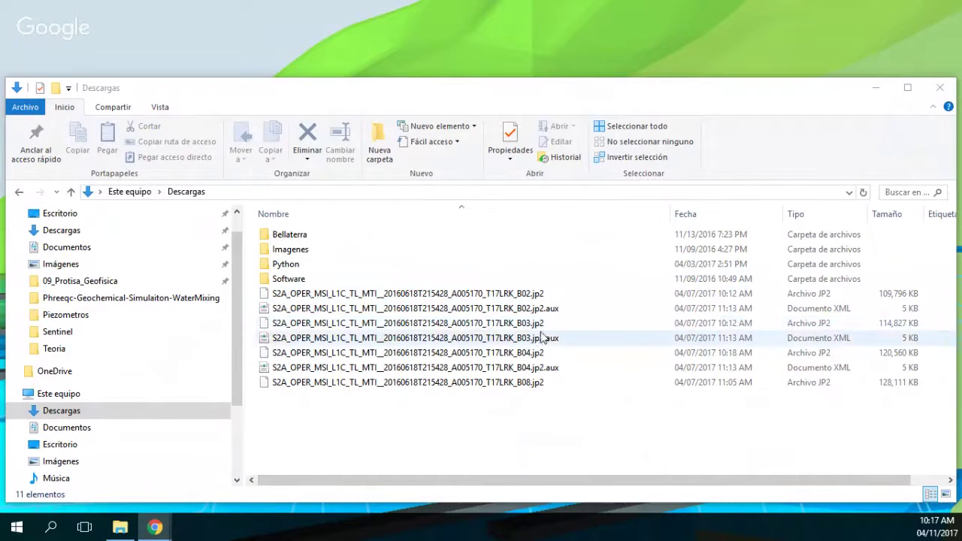
- Launch QGIS Desktop 2.18.4 from Windows search using 'qgis'
left_click(49, 528)
type("qgis")
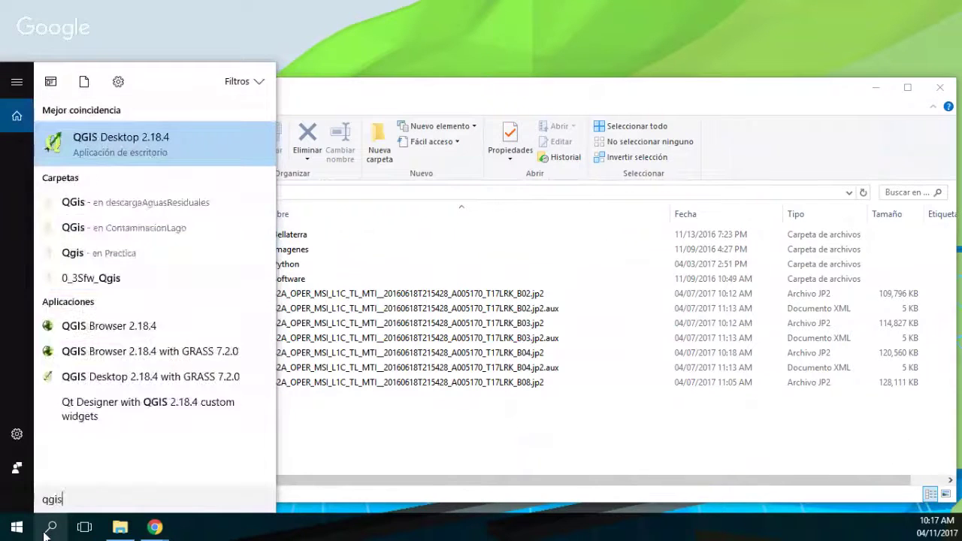
left_click(131, 139)
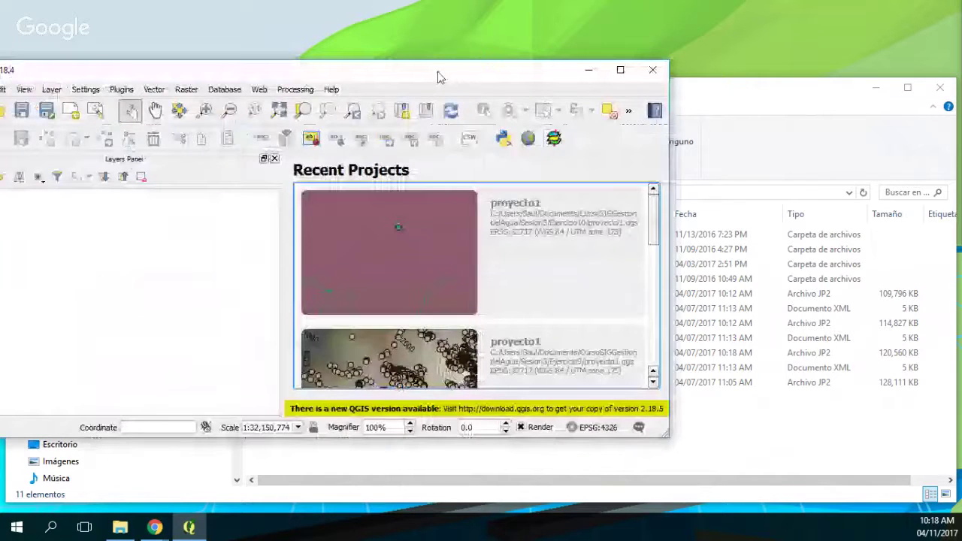
- Maximize QGIS, then open and close the Raster > Miscellaneous > Build Virtual Raster tool
left_click_drag(440, 78, 560, 45)
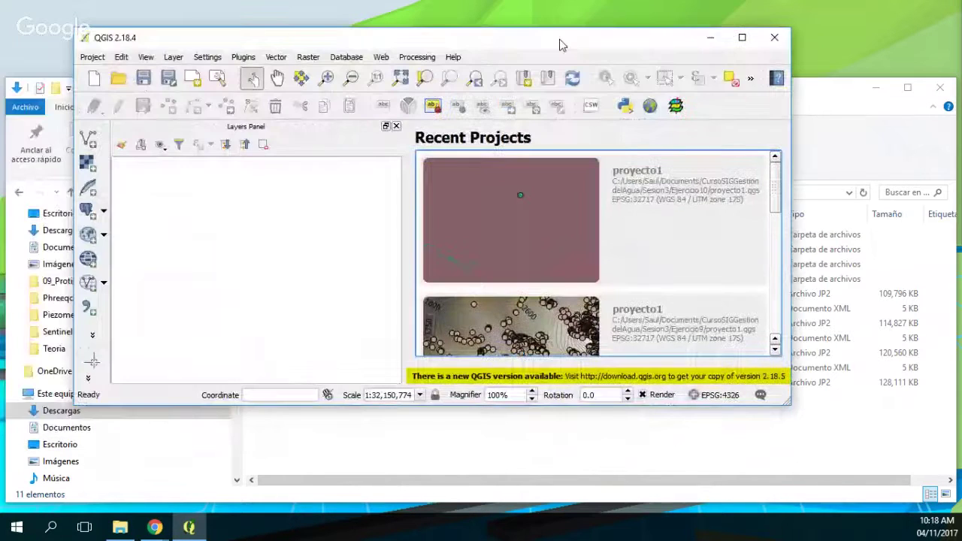
double_click(560, 45)
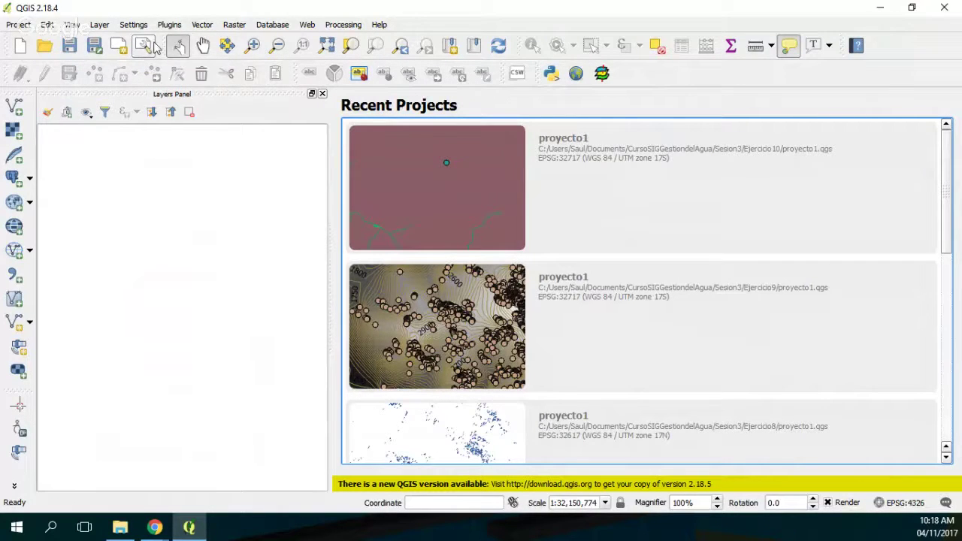
left_click(233, 26)
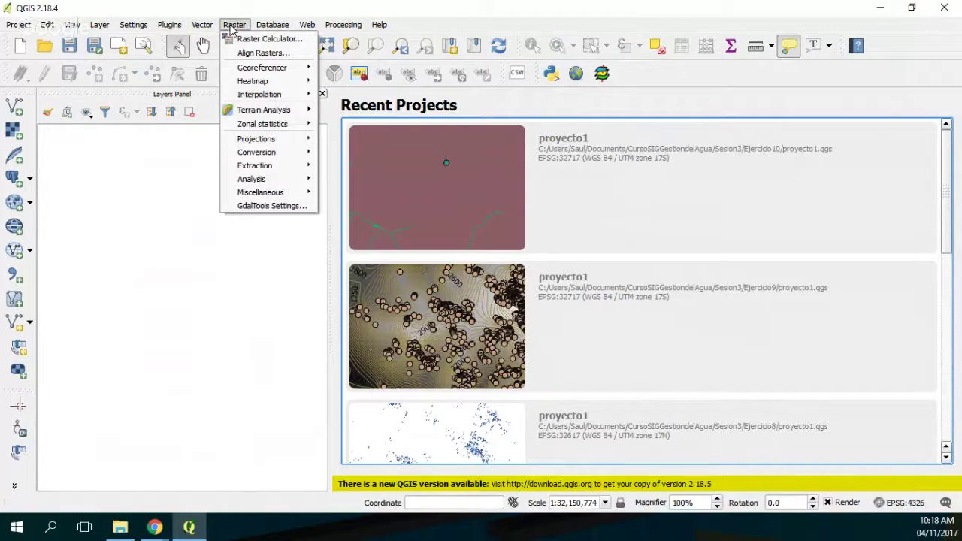
mouse_move(293, 193)
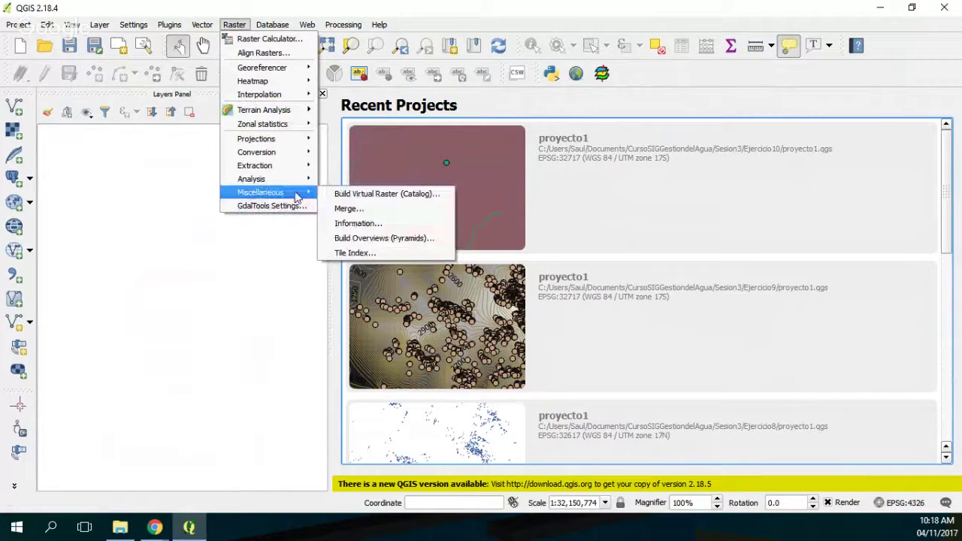
left_click(367, 194)
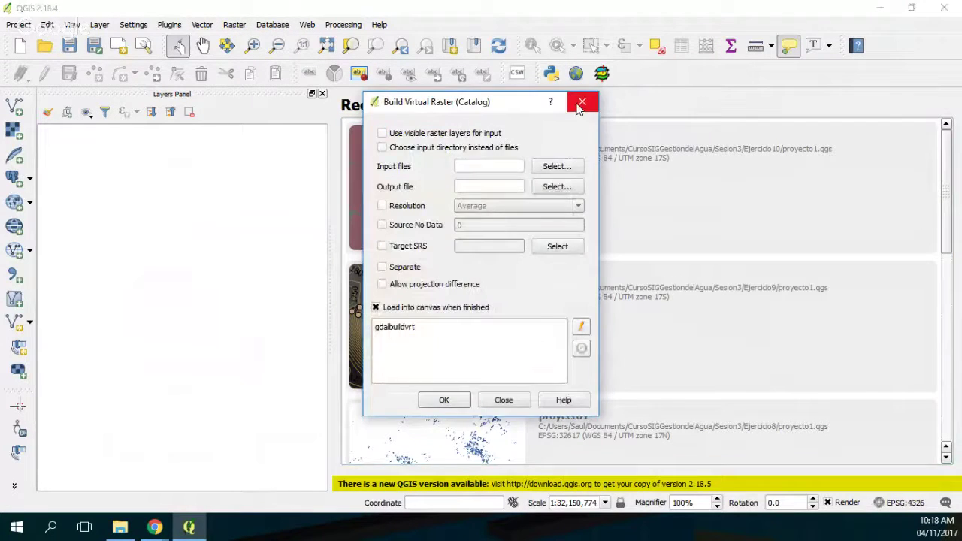
left_click(580, 105)
- Restore the QGIS window, start a new empty project, and bring Descargas forward
left_click(923, 11)
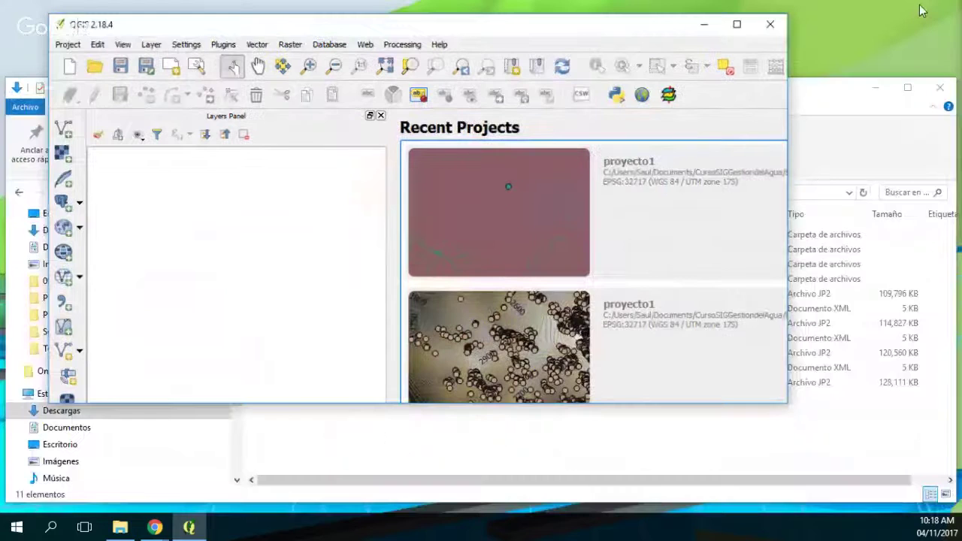
left_click_drag(415, 32, 359, 19)
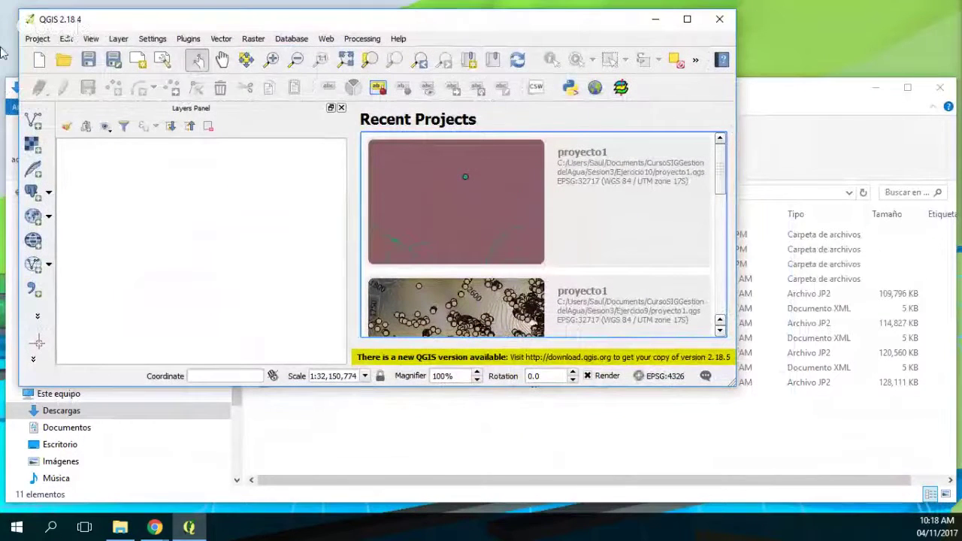
left_click(40, 63)
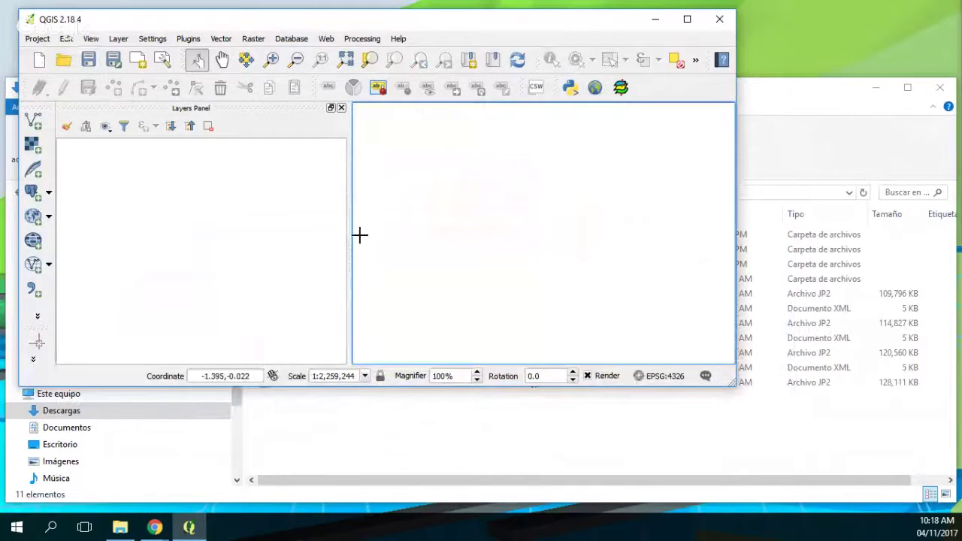
left_click(802, 132)
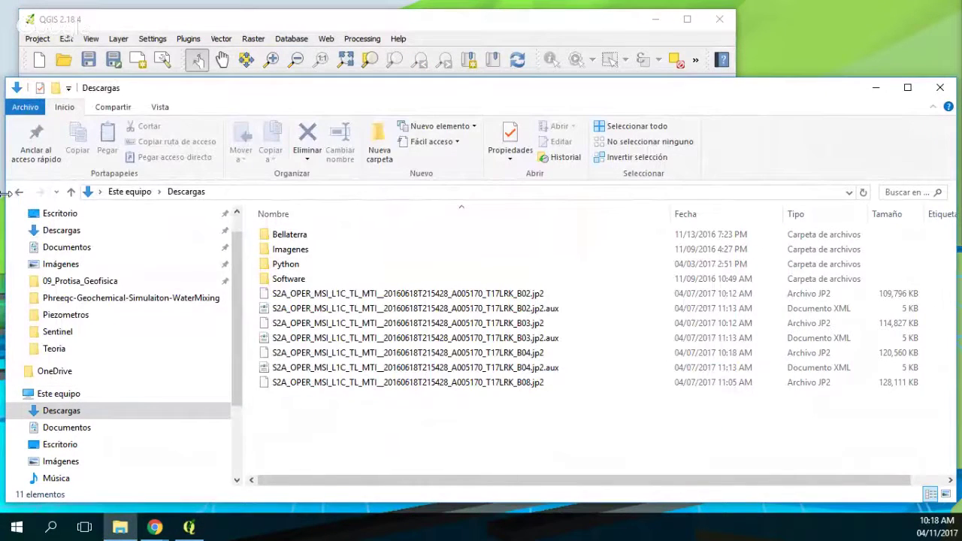
- Drag the B02, B03 and B04 .jp2 band files from Descargas into the QGIS Layers panel
left_click_drag(6, 194, 483, 172)
left_click_drag(756, 294, 202, 196)
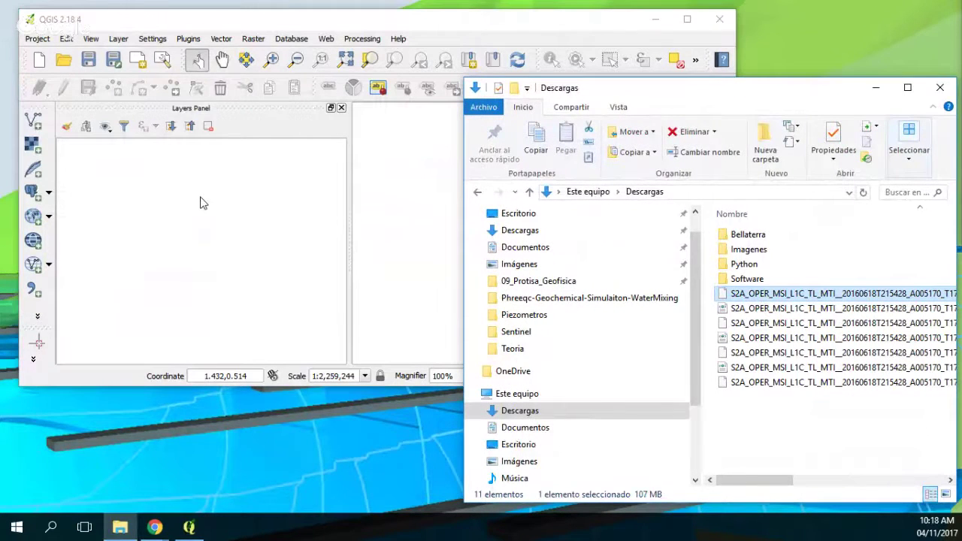
left_click_drag(202, 203, 287, 207)
mouse_move(804, 96)
left_mouse_down()
mouse_move(540, 161)
mouse_move(810, 87)
left_mouse_up()
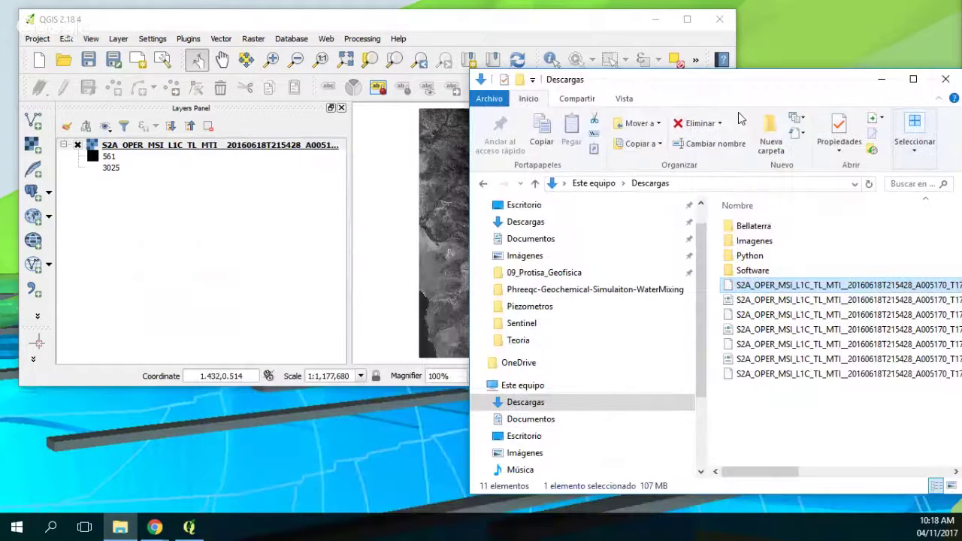
left_click_drag(741, 79, 563, 65)
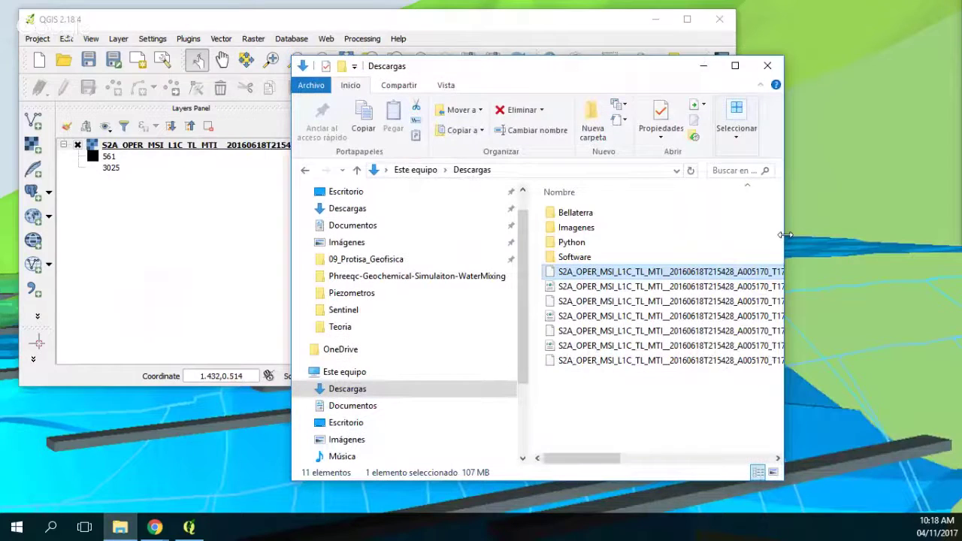
left_click_drag(785, 235, 944, 235)
left_click(762, 302)
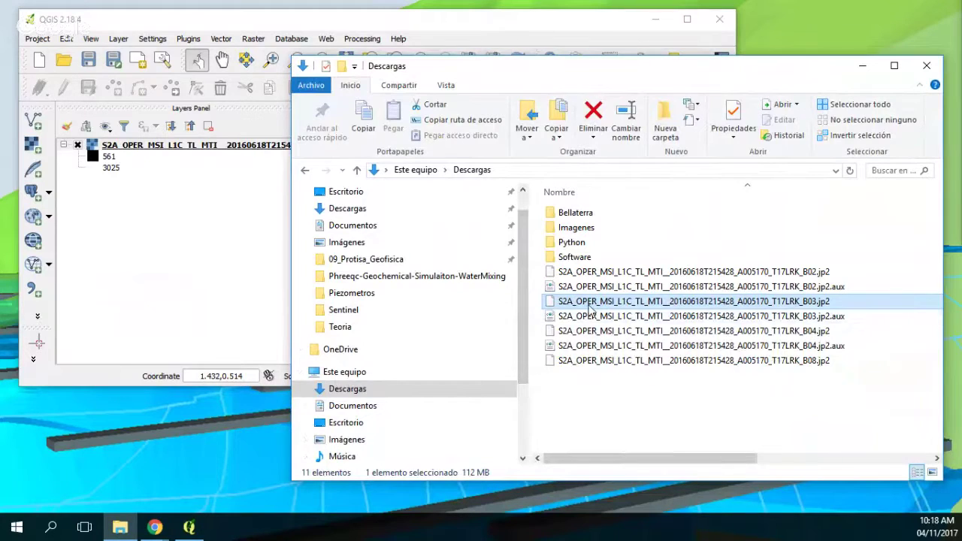
left_click(606, 333)
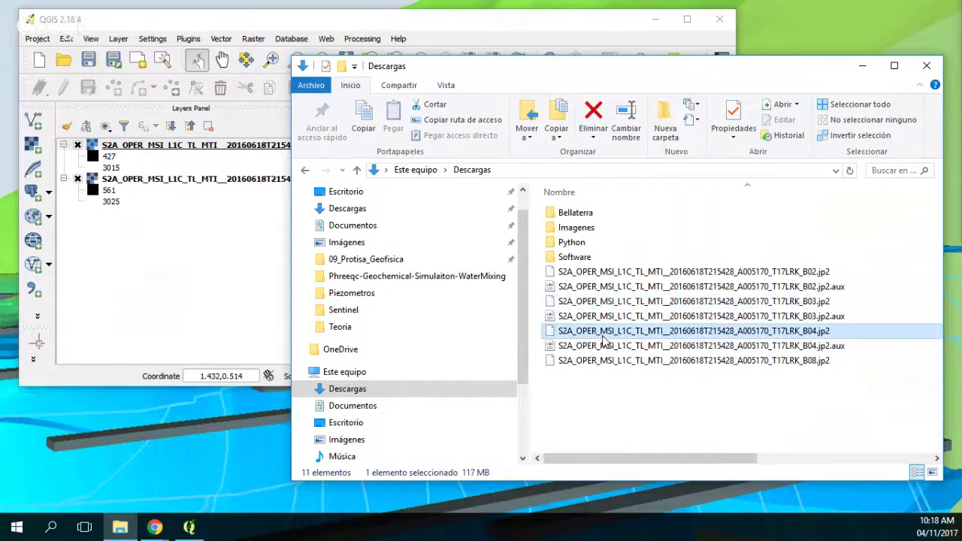
left_click_drag(605, 332, 188, 245)
- Maximize QGIS and switch the top two band layers off and back on
left_click(863, 66)
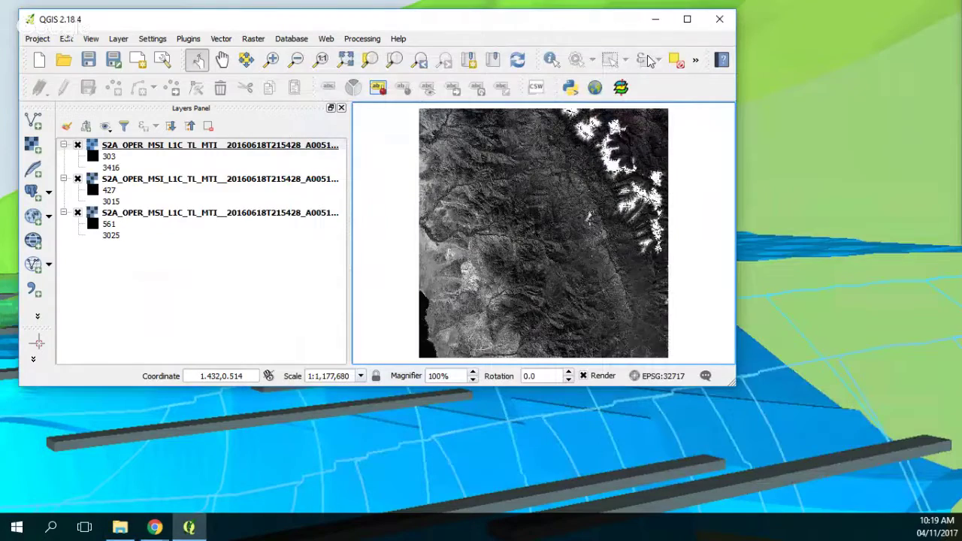
left_click(687, 18)
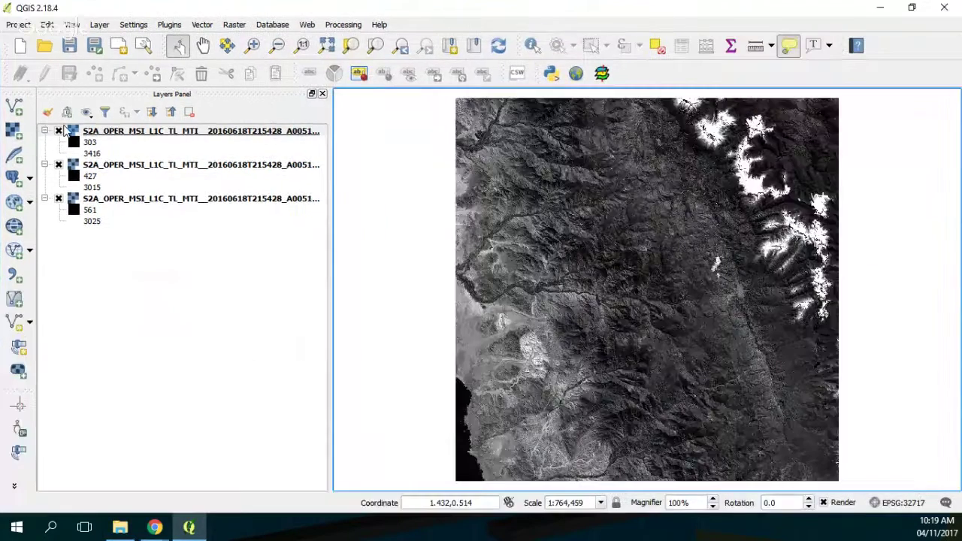
left_click(59, 130)
left_click(59, 164)
left_click(59, 165)
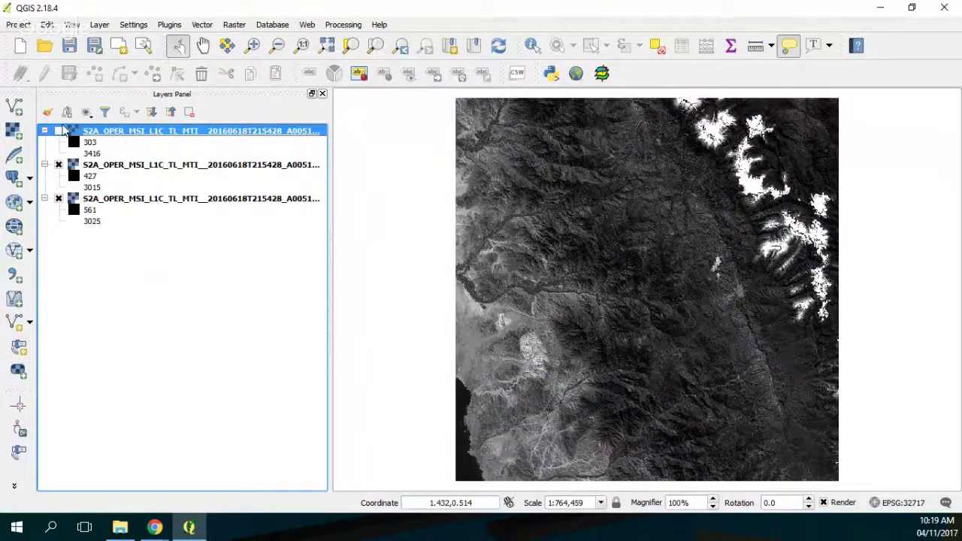
left_click(58, 130)
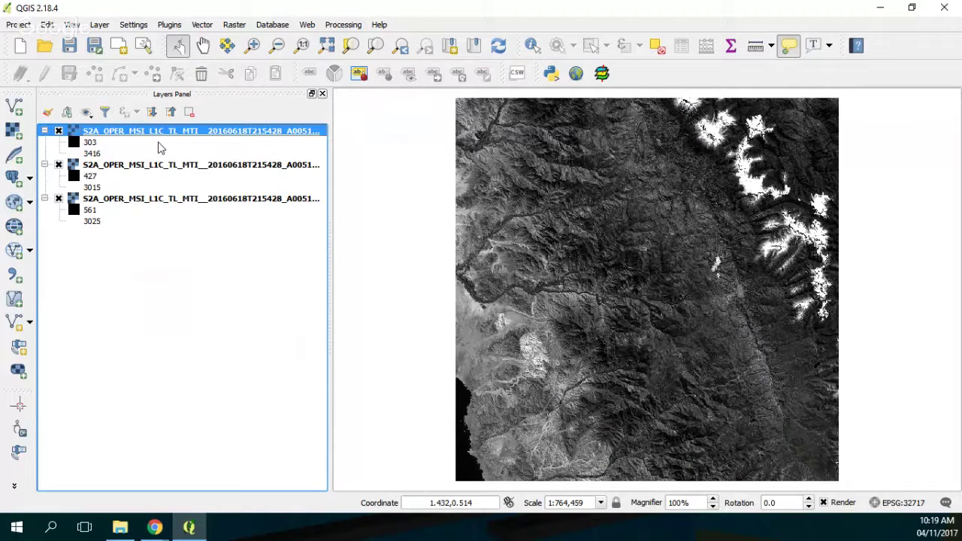
- Open Build Virtual Raster (Catalog) and tick 'Use visible raster layers for input'
left_click(235, 24)
mouse_move(277, 155)
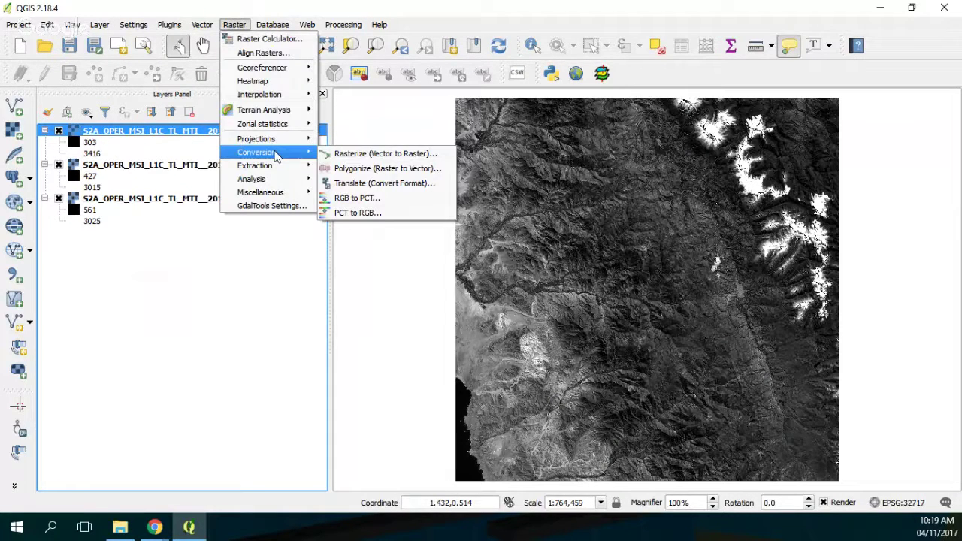
mouse_move(286, 192)
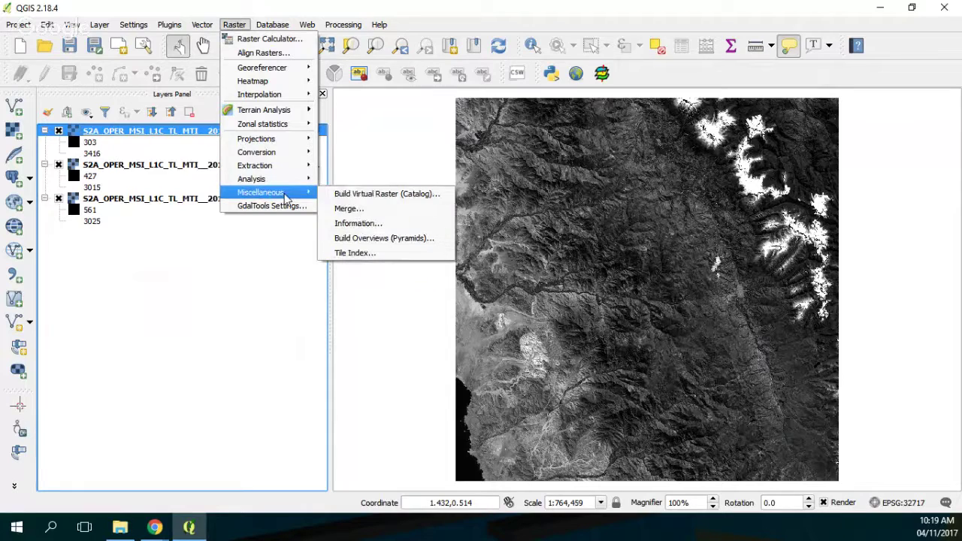
left_click(354, 196)
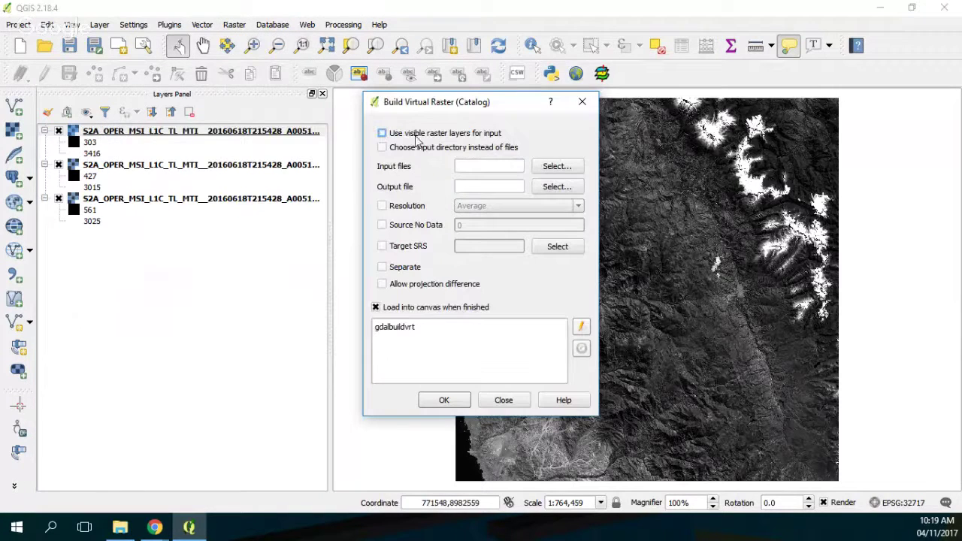
left_click(431, 139)
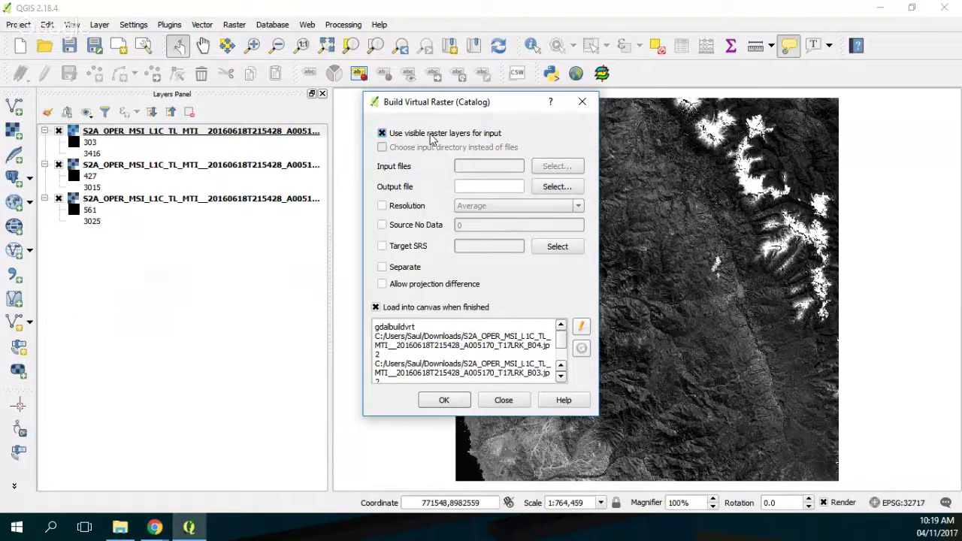
- Set the output file to TrueColor.vrt and widen the dialog to show the command
left_click(542, 189)
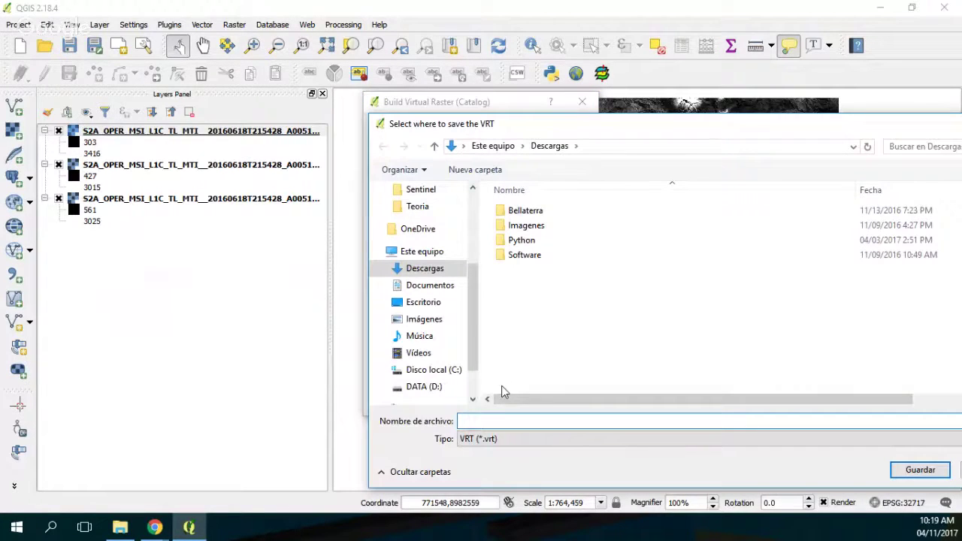
type("Tur")
key("BackSpace")
key("BackSpace")
type("rueColor")
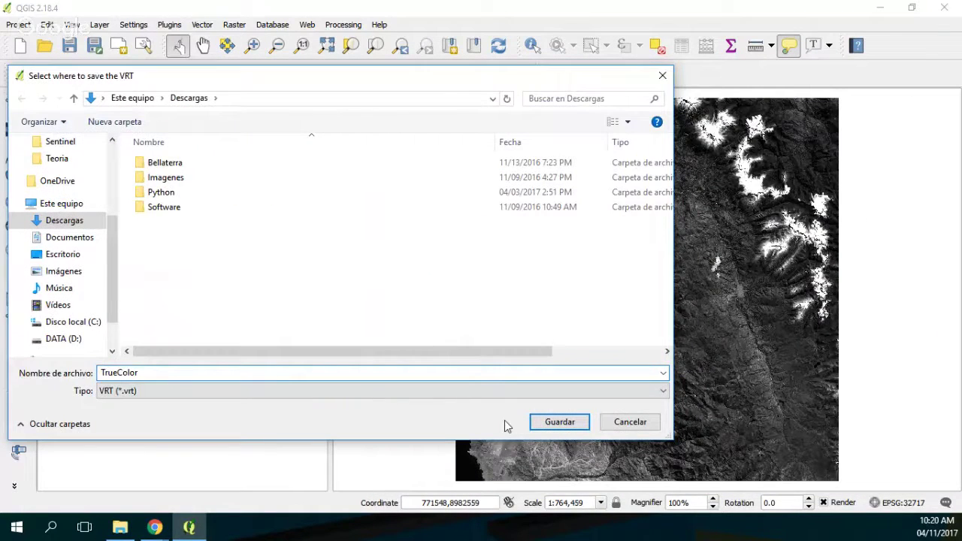
left_click(559, 421)
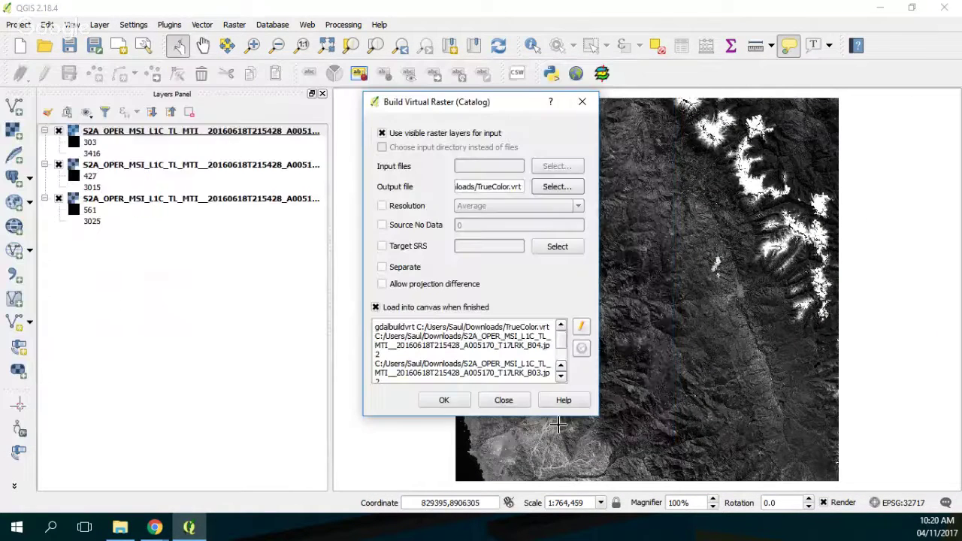
left_click_drag(665, 261, 855, 257)
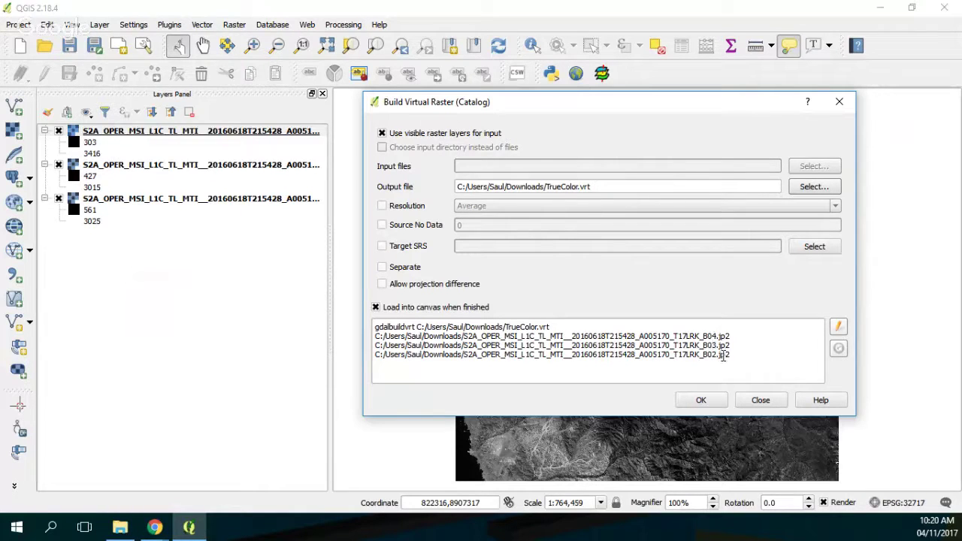
- Close the virtual raster dialog and drag the layers into B02, B03, B04 order
left_click(760, 401)
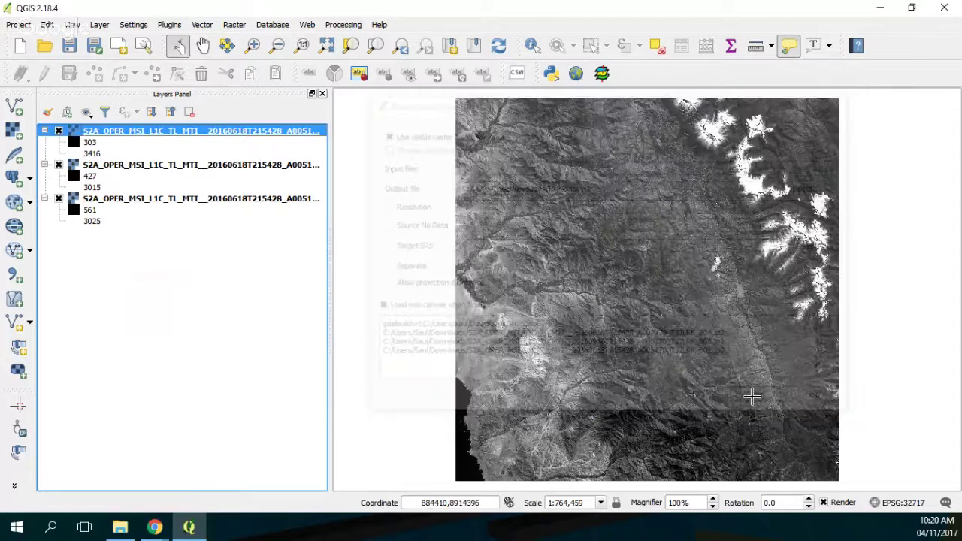
left_click_drag(330, 236, 397, 236)
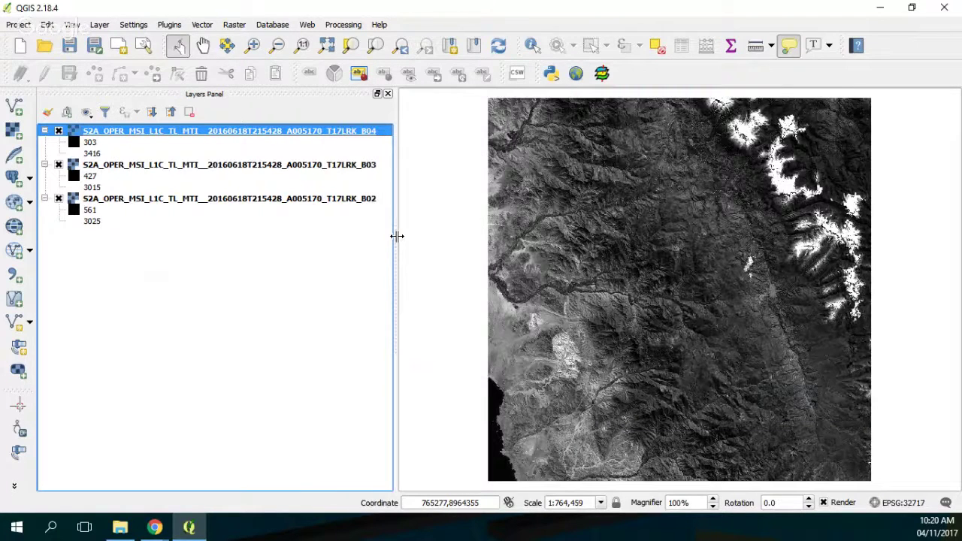
left_click_drag(312, 200, 312, 132)
left_click_drag(324, 199, 309, 157)
left_click(295, 165)
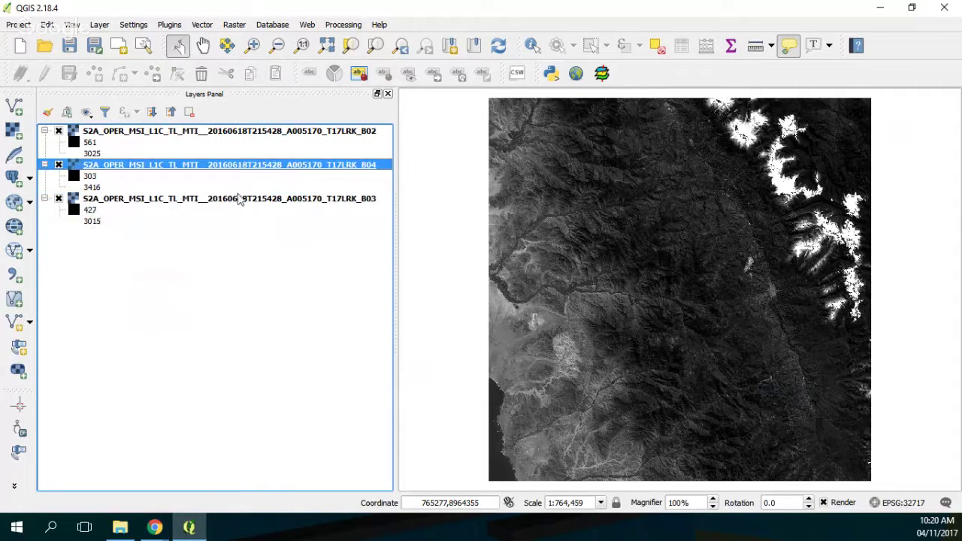
left_click_drag(236, 166, 223, 240)
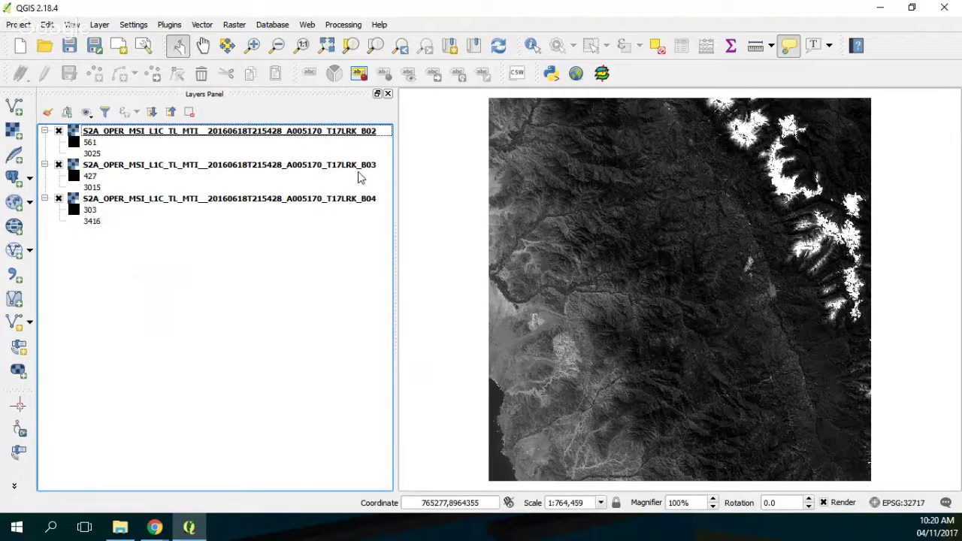
- Reopen Build Virtual Raster (Catalog), widen it, and save the output as TrueColor.vrt
left_click(234, 24)
mouse_move(263, 193)
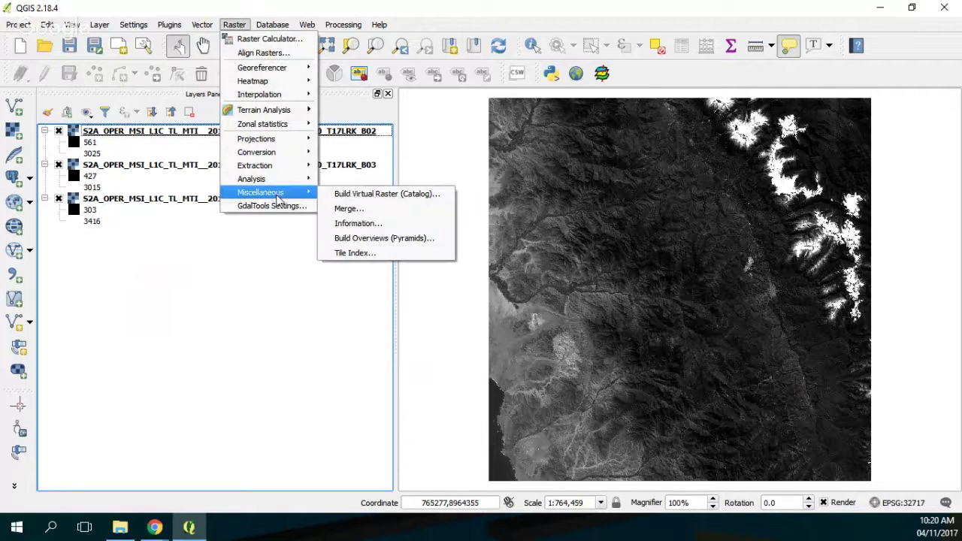
left_click(370, 194)
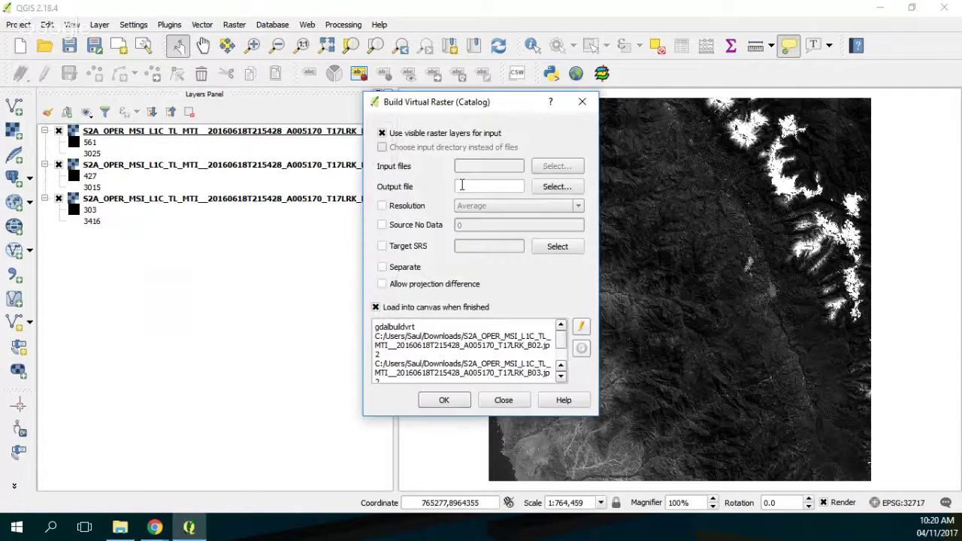
left_click_drag(600, 264, 837, 263)
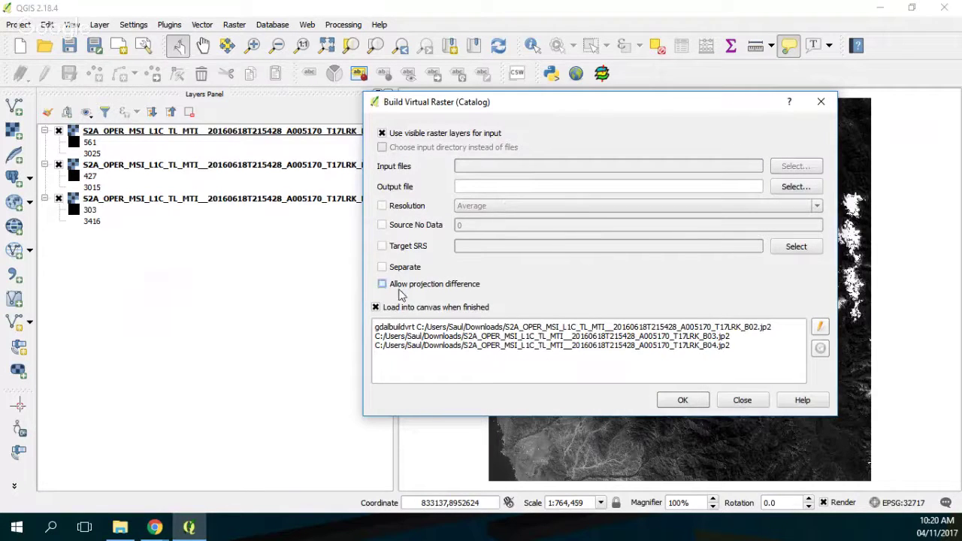
left_click(796, 187)
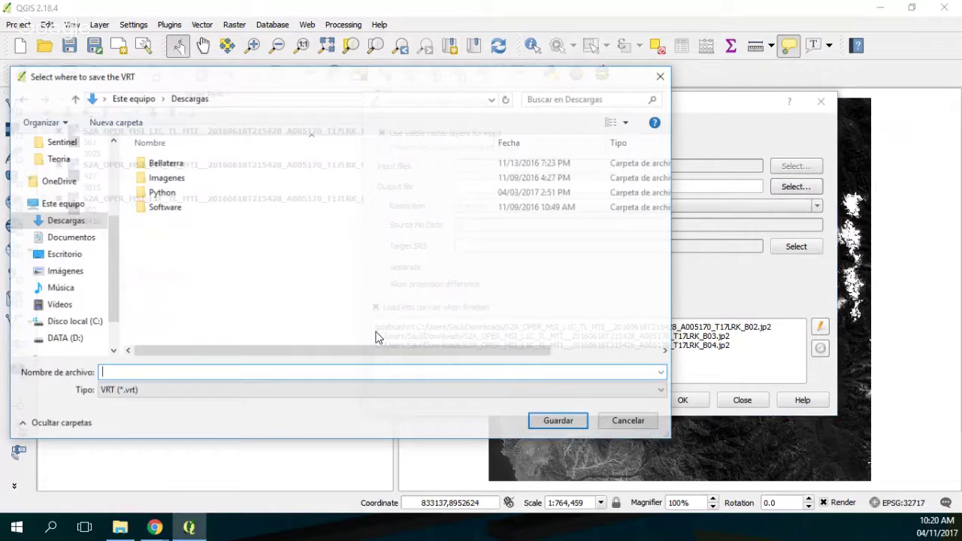
type("TrueColor")
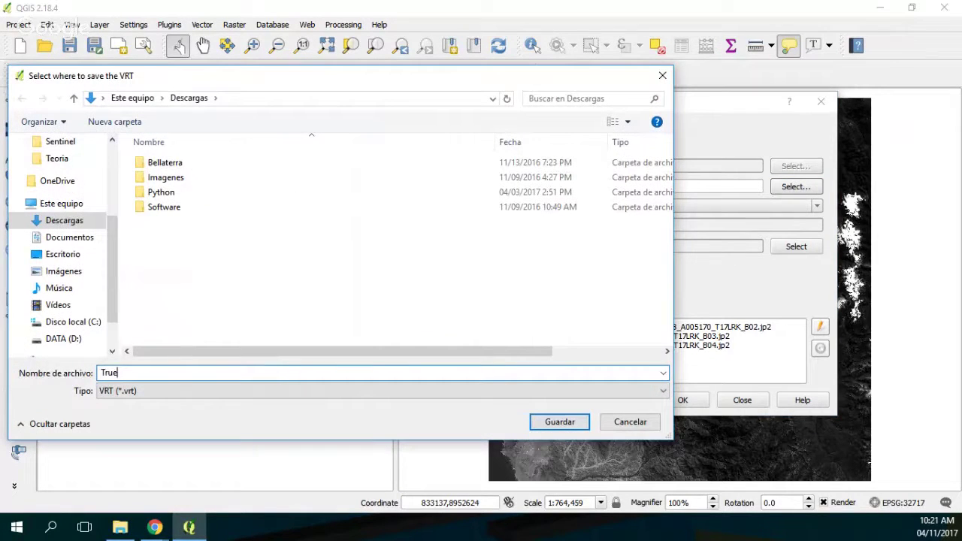
left_click(557, 422)
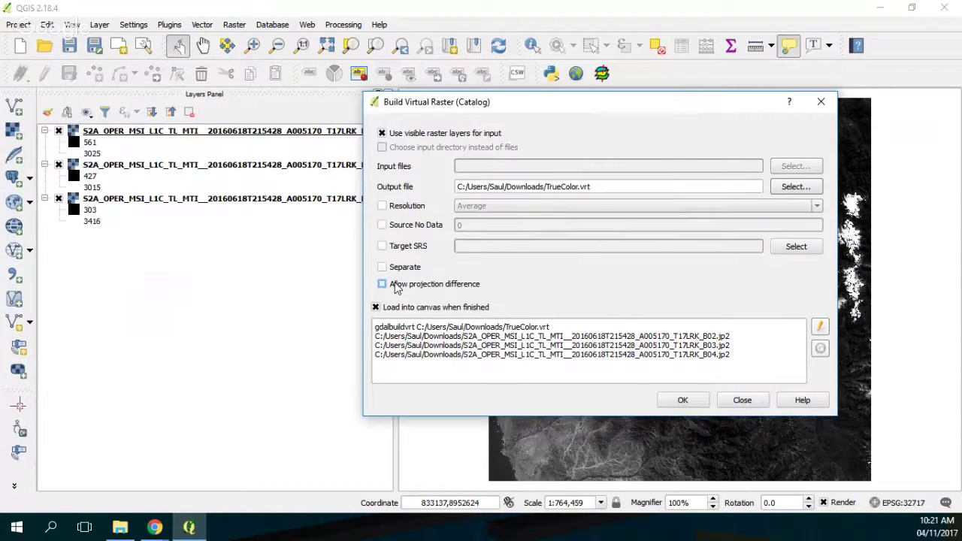
- Tick Separate, try changing the first path's B02 to B04, then reset the command
left_click(392, 270)
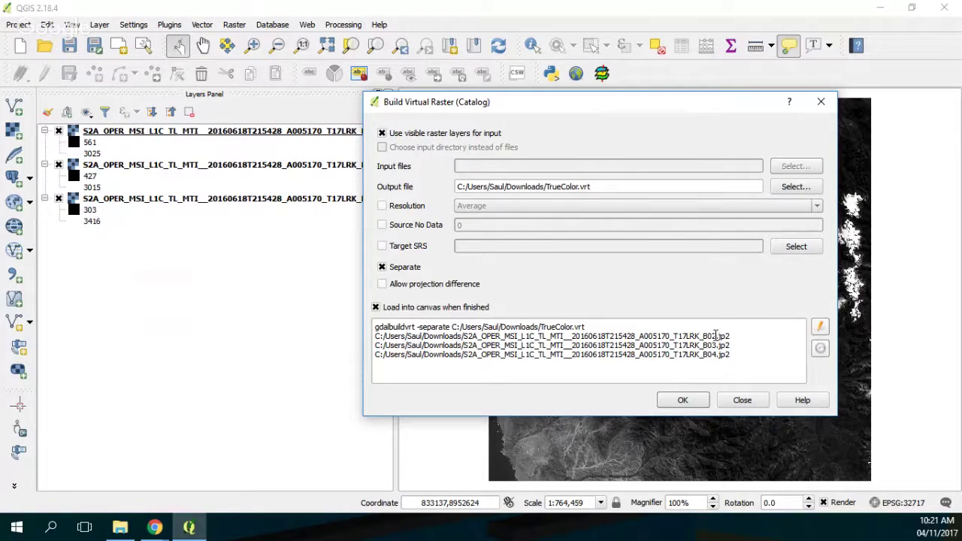
left_click_drag(731, 336, 377, 336)
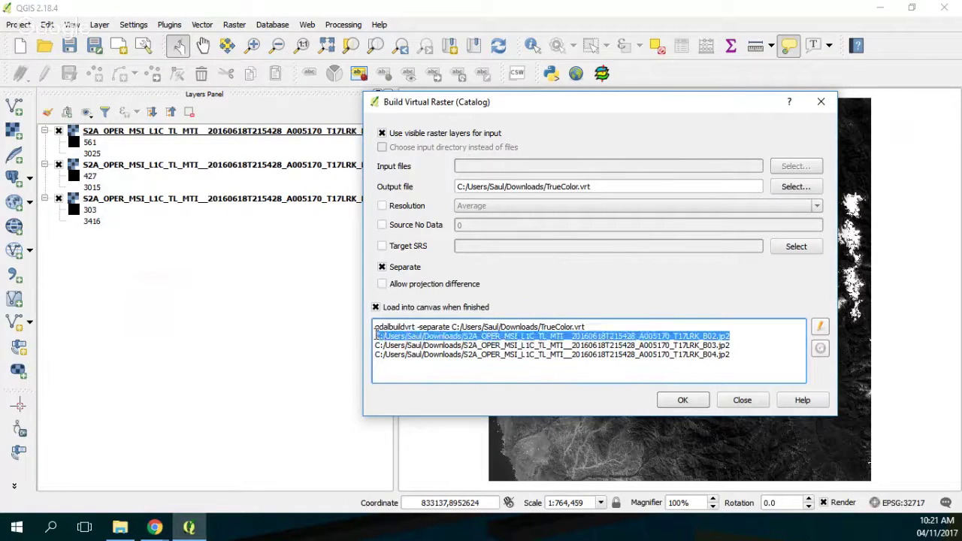
left_click(714, 336)
left_click_drag(710, 336, 716, 336)
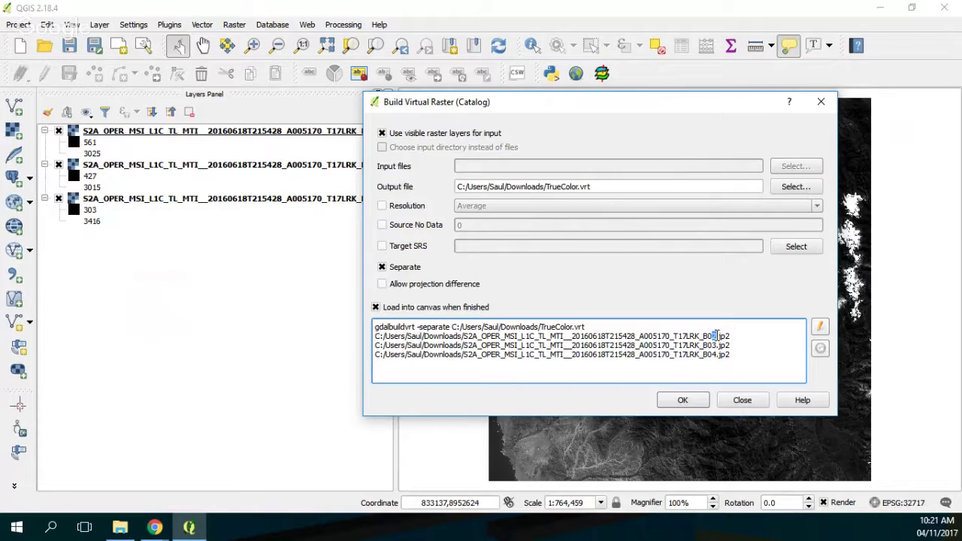
left_click(820, 329)
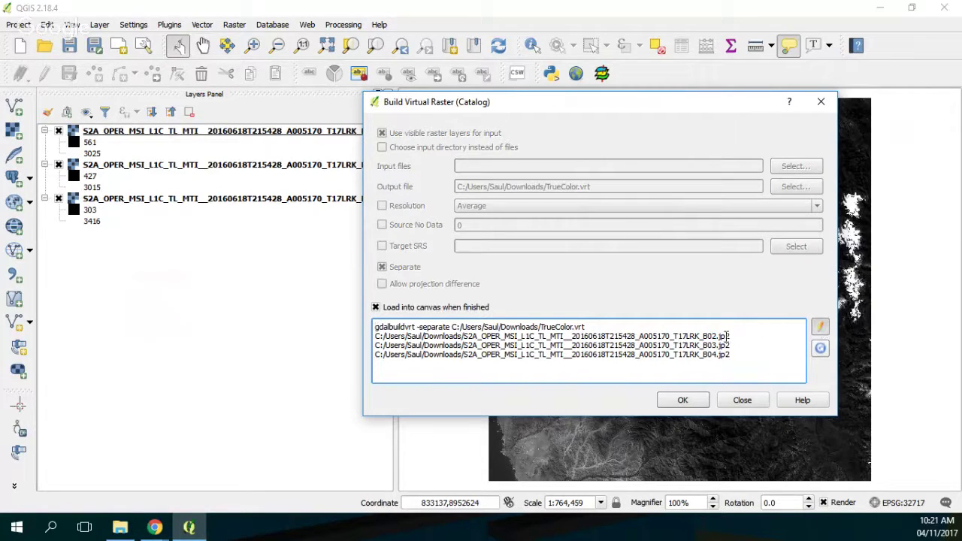
left_click_drag(710, 336, 716, 336)
type("4")
left_click(822, 328)
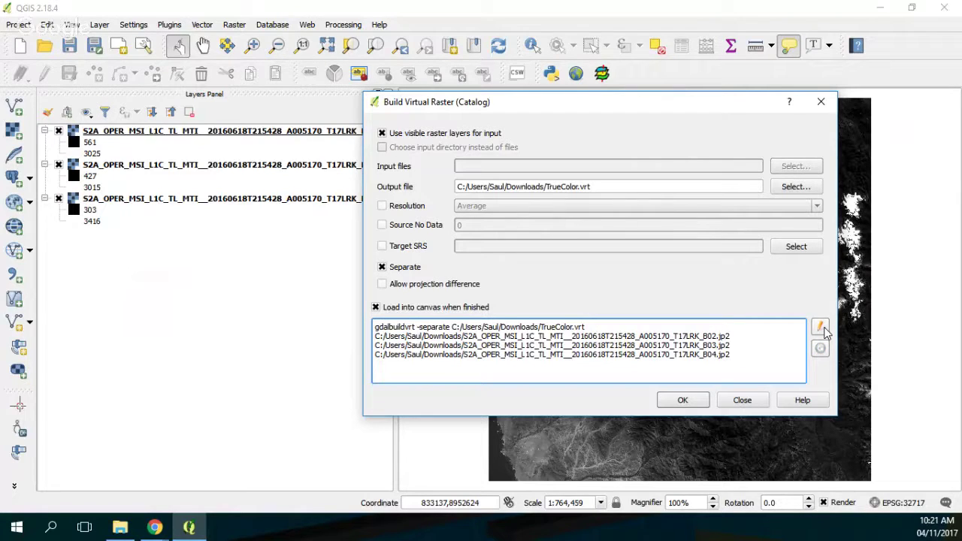
- Edit the command so the first input path ends B04 and the third ends B02
left_click(823, 329)
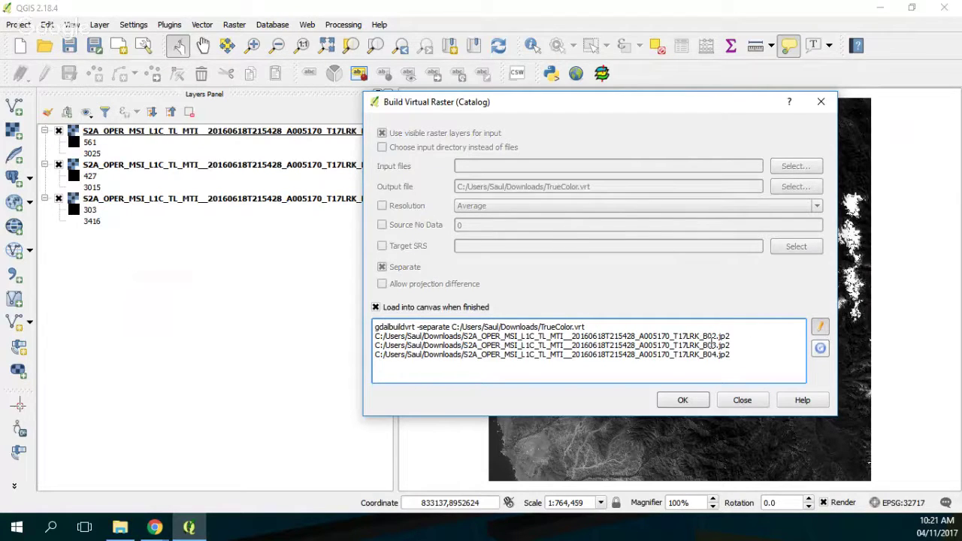
left_click(715, 336)
key("BackSpace")
type("4")
left_click(714, 355)
key("BackSpace")
type("2")
- Run the TrueColor.vrt build and dismiss the completion messages
left_click(683, 400)
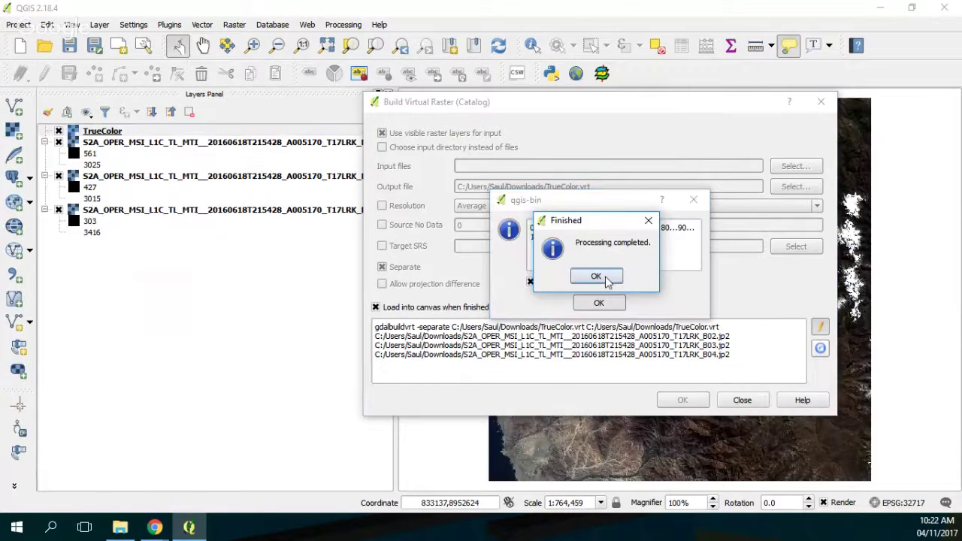
left_click(596, 276)
left_click(821, 101)
- Switch off the B02, B03 and B04 band layers
left_click(59, 142)
left_click(59, 176)
left_click(59, 210)
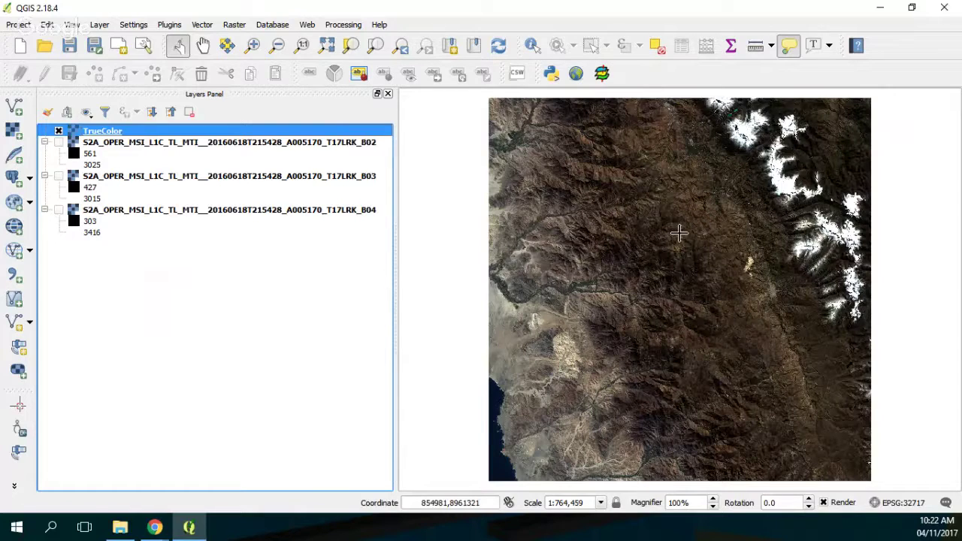
- Zoom in on the bright excavated area and bring up the TrueColor layer's context menu
scroll(761, 257, "up", 2)
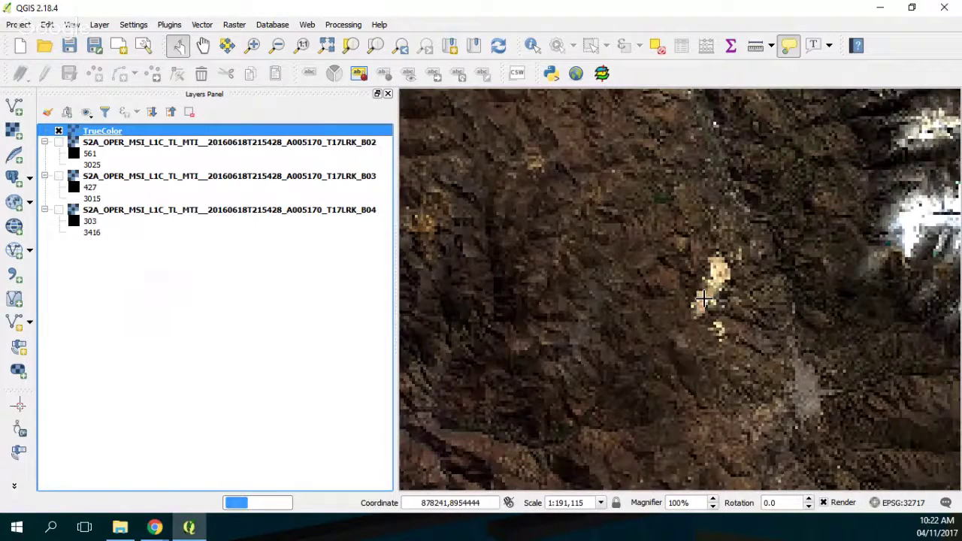
scroll(649, 296, "up", 1)
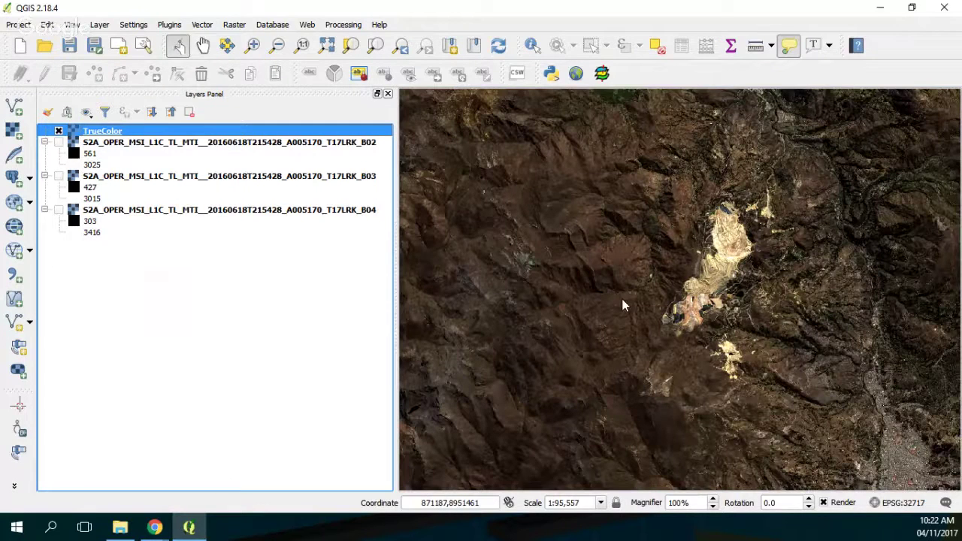
right_click(104, 132)
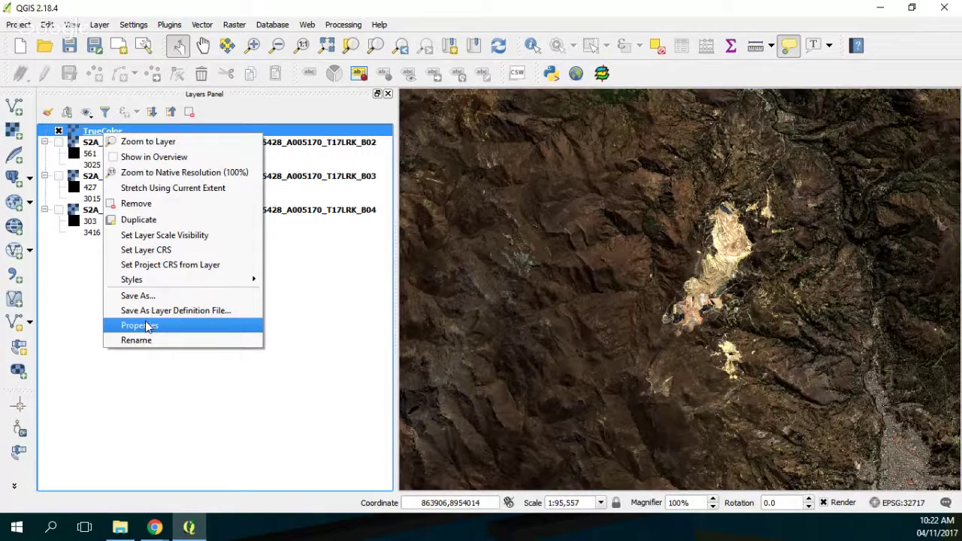
- In TrueColor's properties, keep Stretch to MinMax and load limits from a 2–98% cumulative cut
left_click(148, 327)
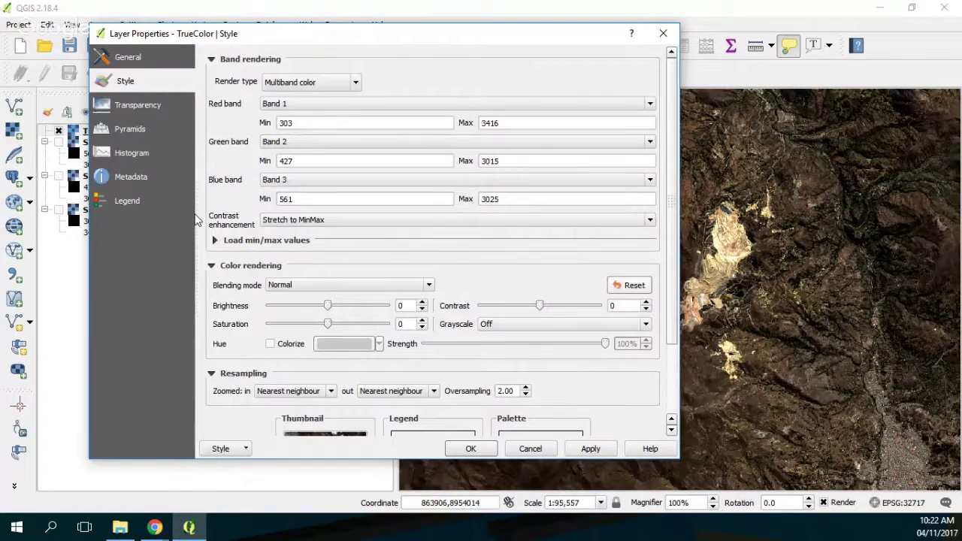
left_click(267, 241)
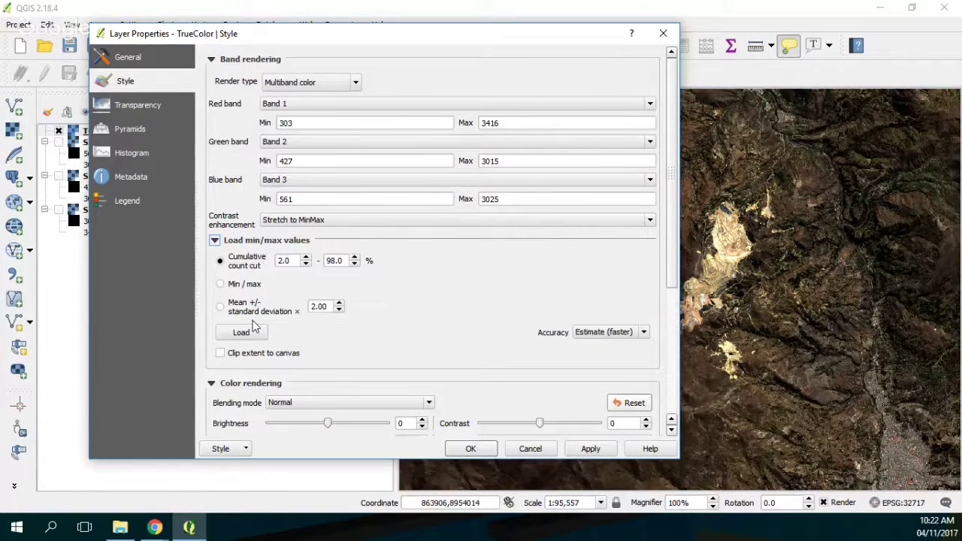
left_click(303, 221)
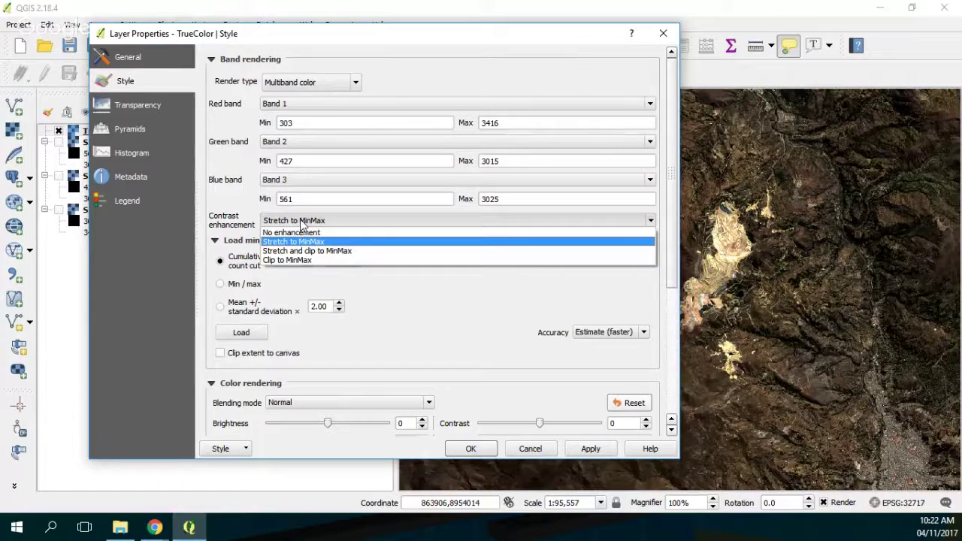
left_click(308, 242)
left_click(257, 335)
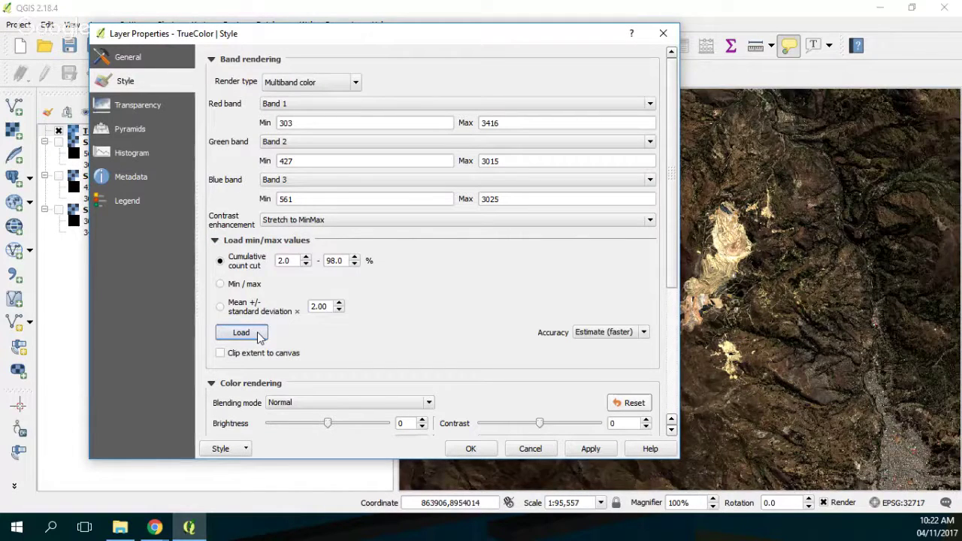
- Change the cumulative count cut to 5–95%, reload the limits, apply, and close
left_click(333, 260)
key("Delete")
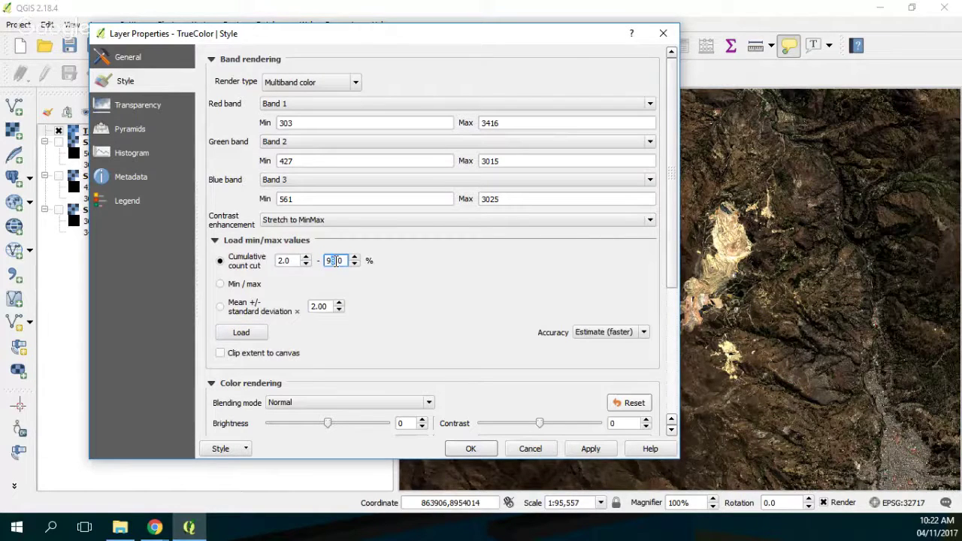
type("5")
scroll(286, 258, "up", 3)
left_click(241, 333)
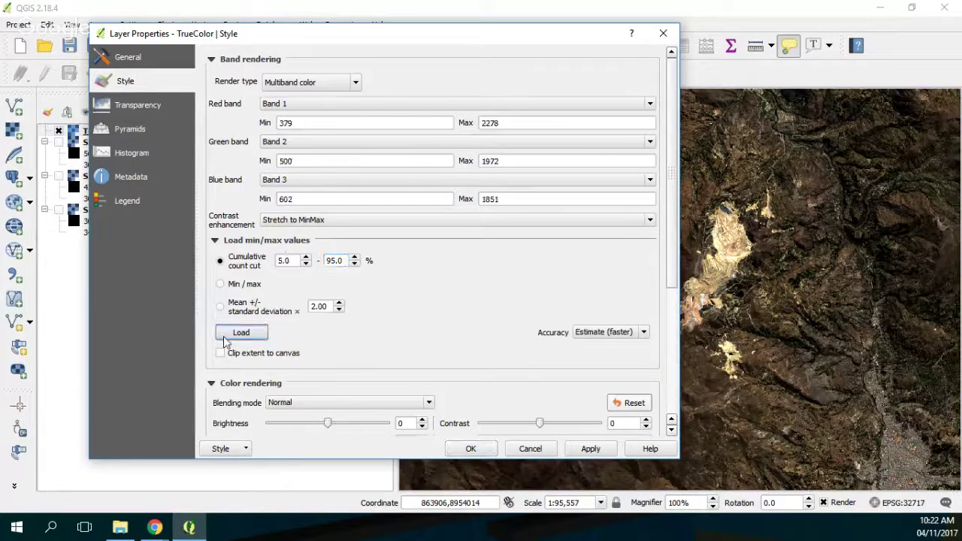
left_click(590, 449)
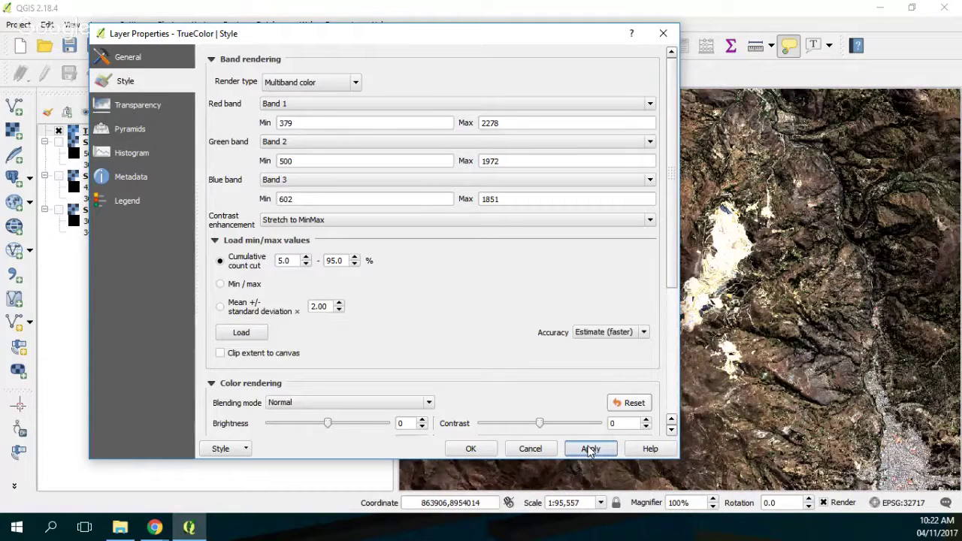
left_click(663, 33)
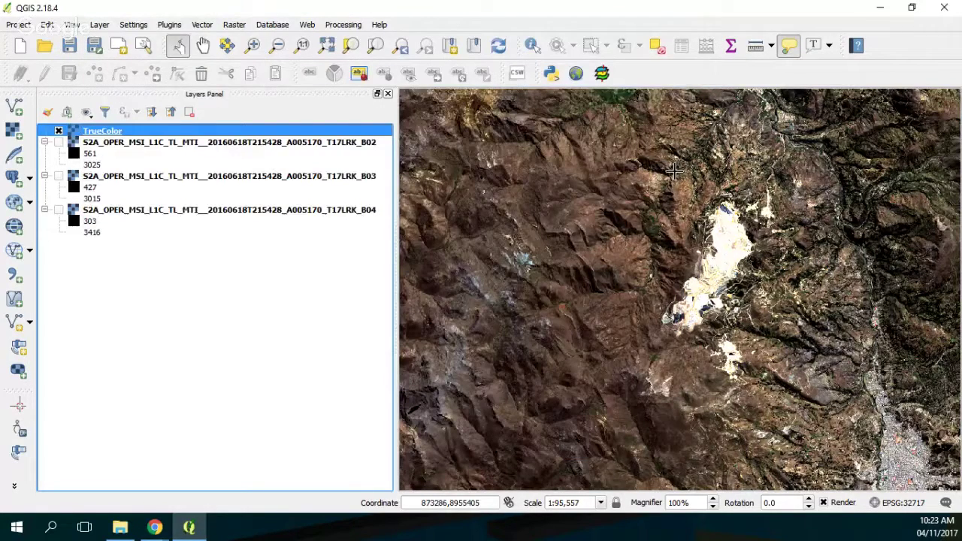
- Narrow the Layers panel to widen the TrueColor map, zooming in and out to inspect detail
scroll(639, 225, "up", 1)
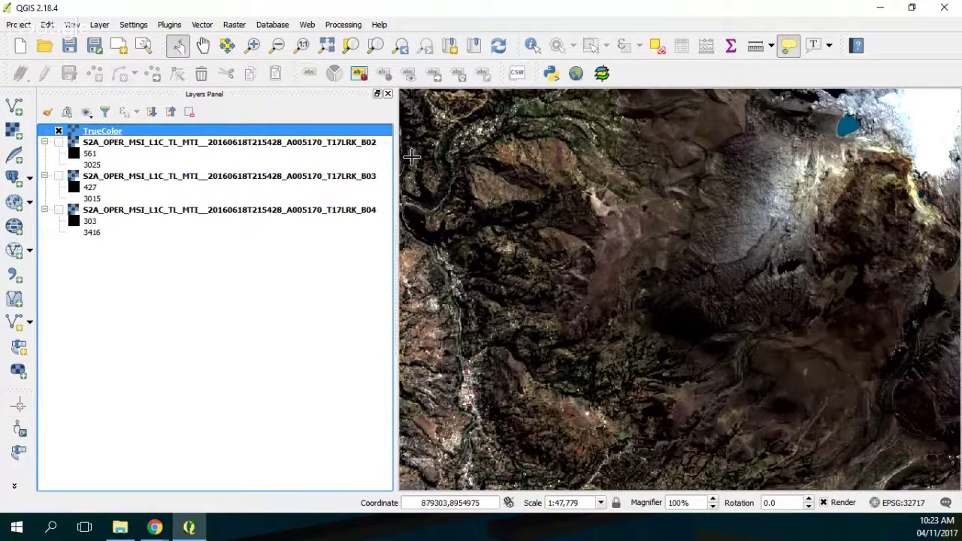
left_click_drag(395, 266, 233, 266)
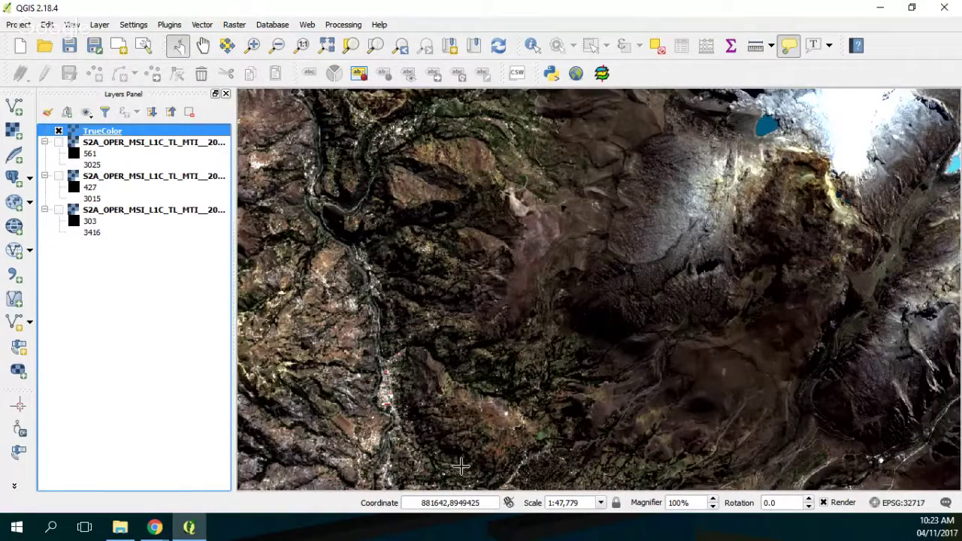
scroll(464, 417, "up", 1)
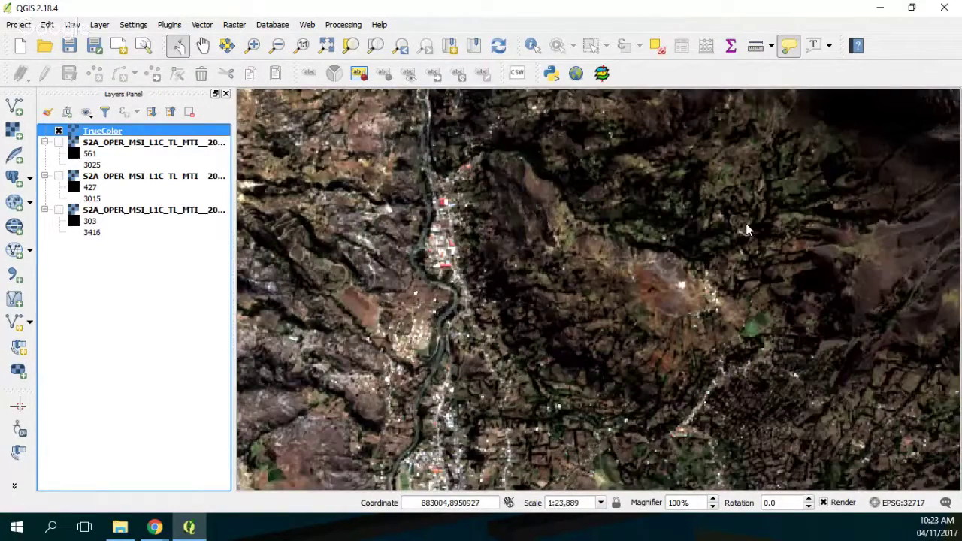
scroll(746, 225, "down", 1)
scroll(569, 452, "up", 1)
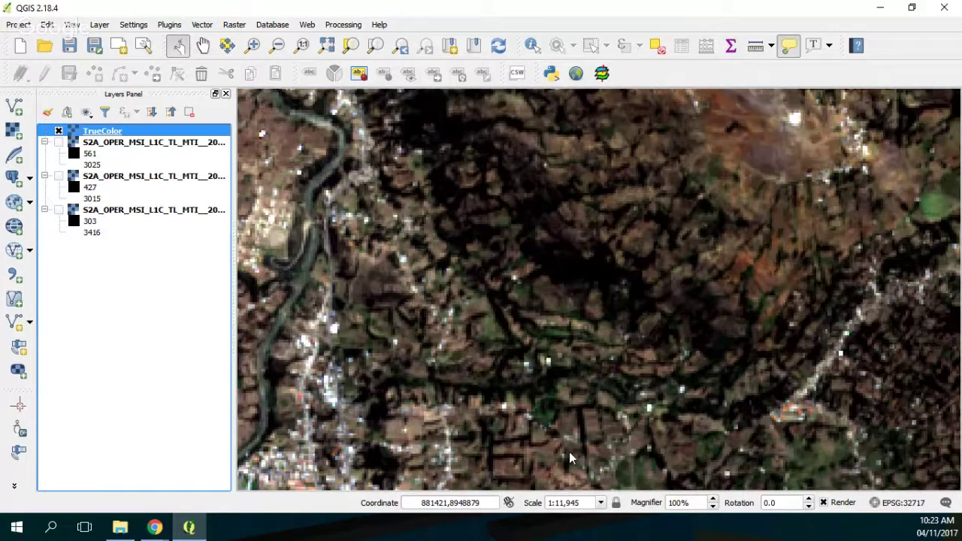
scroll(570, 452, "up", 1)
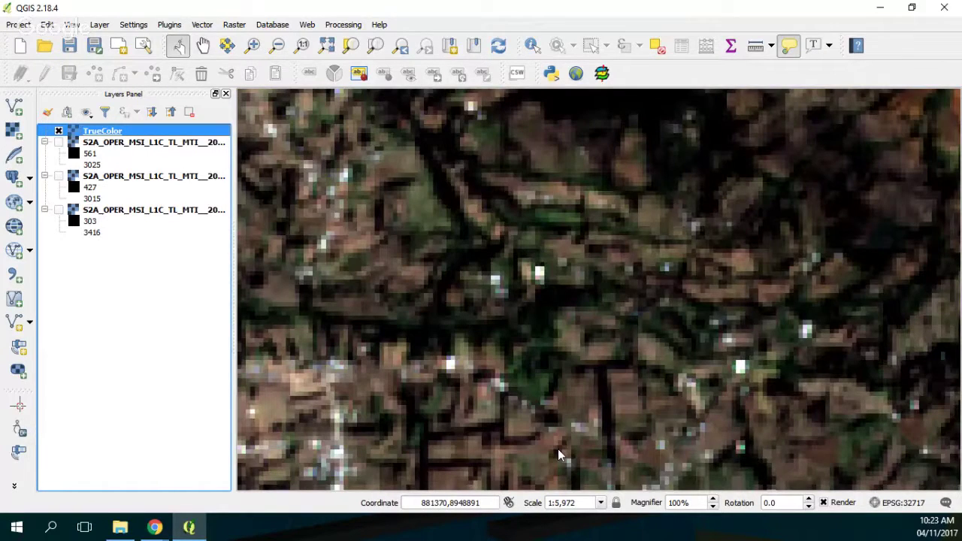
scroll(558, 448, "down", 3)
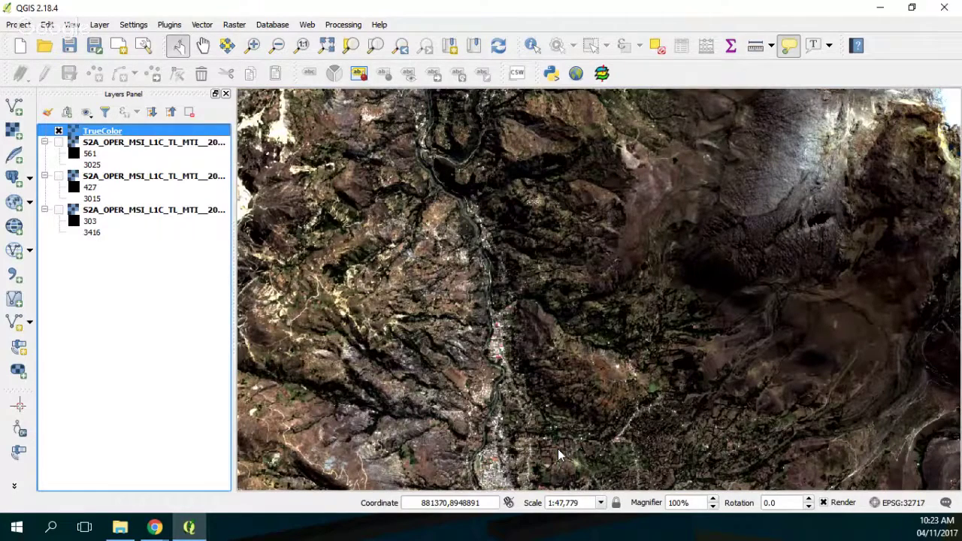
right_click(92, 132)
- Apply a mean ± 2 standard deviation stretch to the TrueColor layer in its properties
left_click(128, 320)
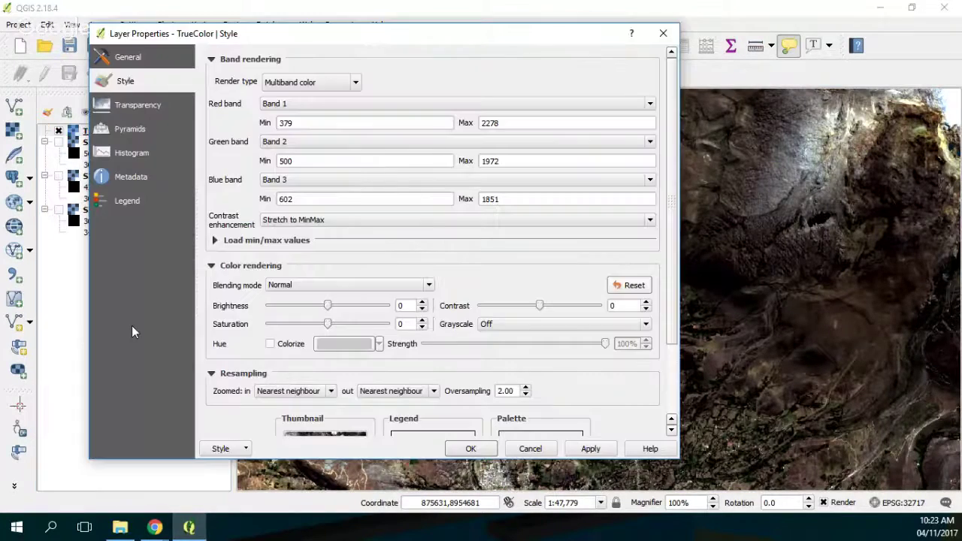
left_click(267, 240)
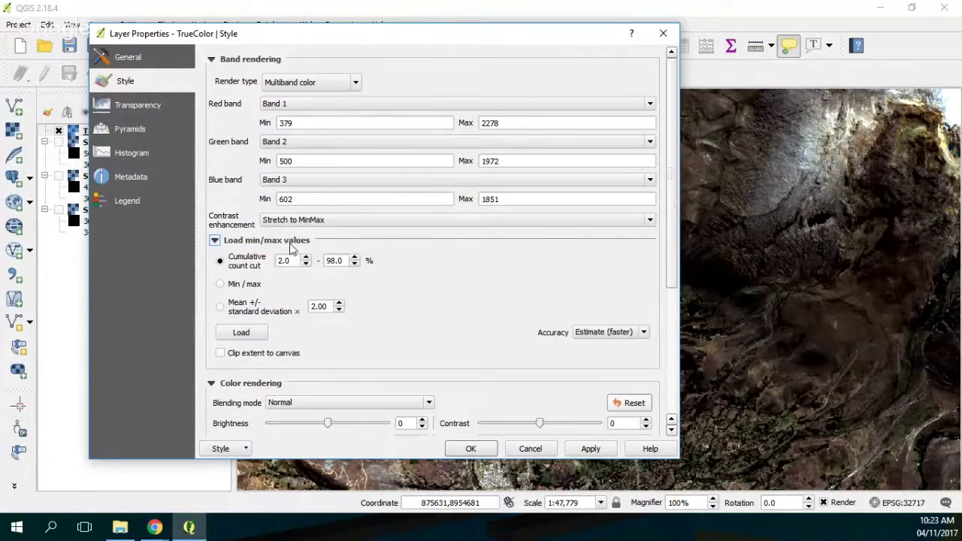
left_click(261, 313)
left_click(254, 336)
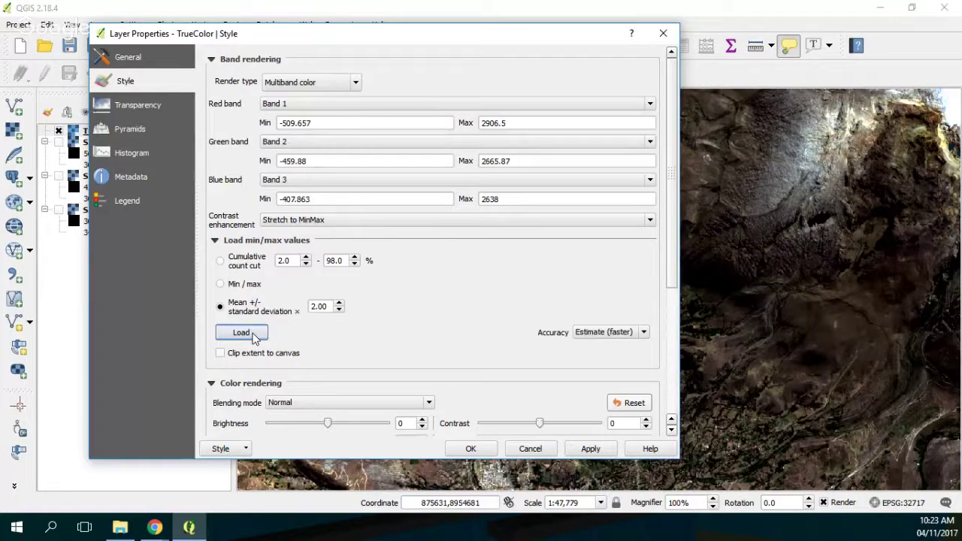
left_click(591, 449)
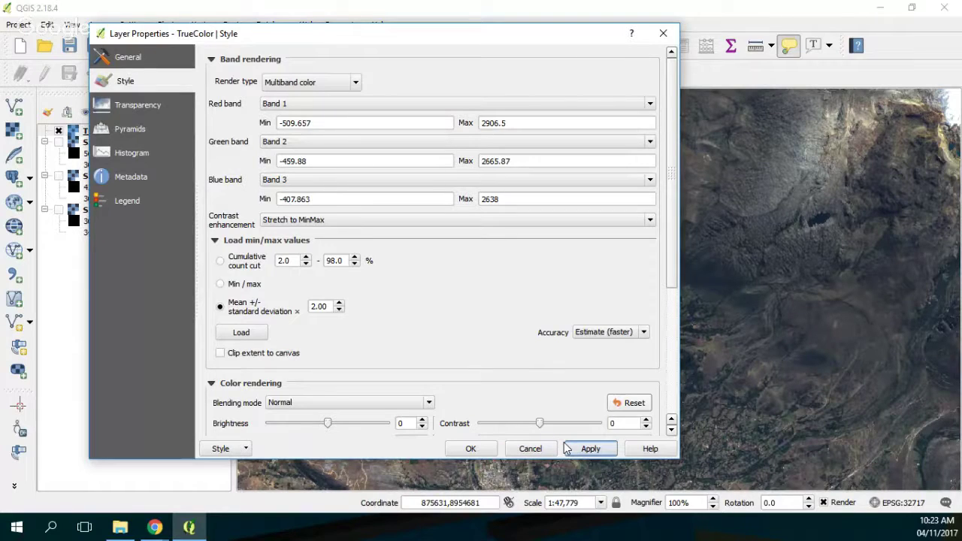
- Try multipliers 5.00 and 3.00, then load and apply mean ± 1.00 standard deviation
left_click(339, 303)
left_click(339, 303)
left_click(339, 303)
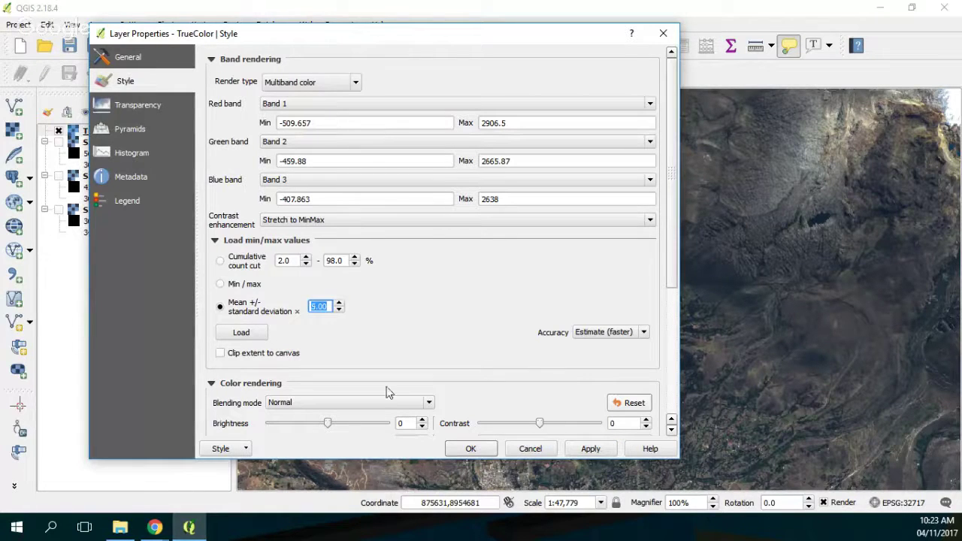
left_click(590, 448)
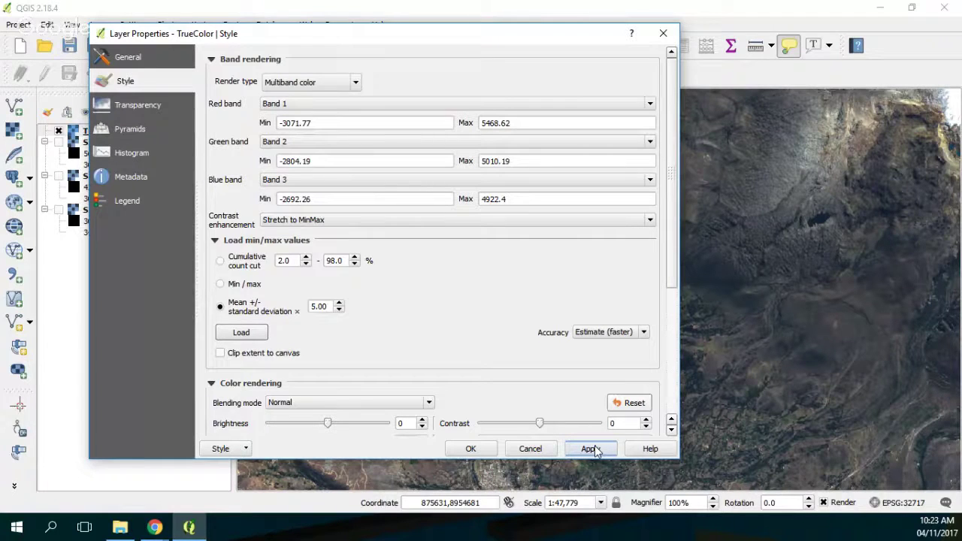
left_click(339, 310)
left_click(339, 310)
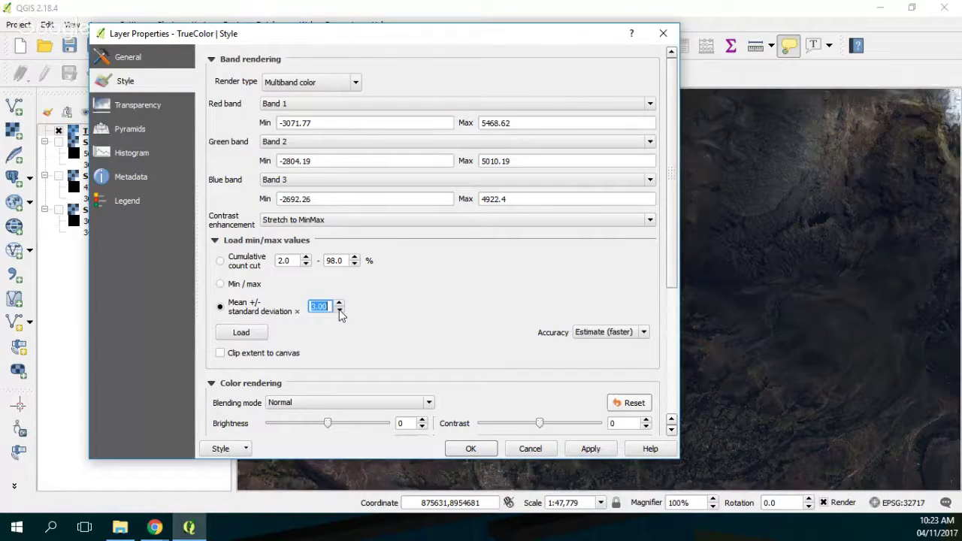
left_click(339, 311)
left_click(339, 311)
left_click(591, 449)
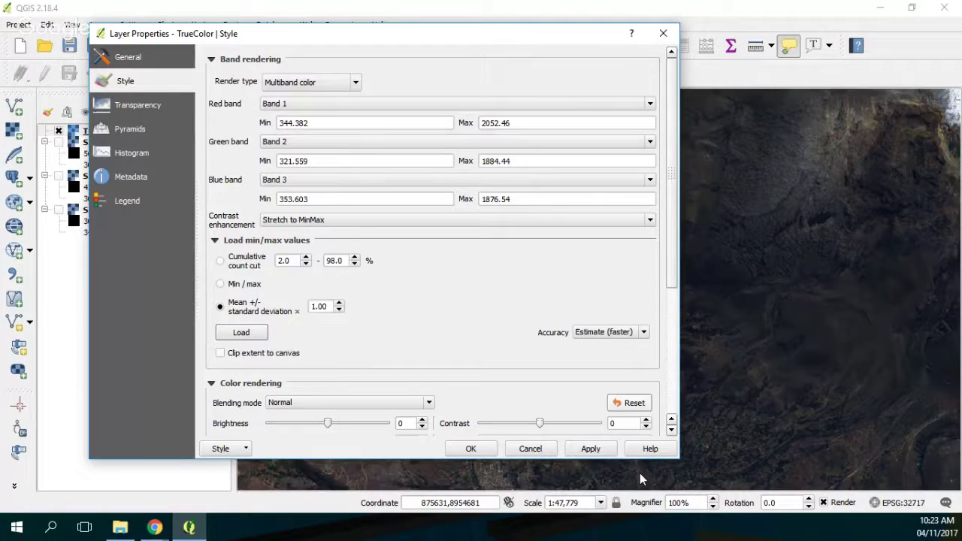
left_click(594, 449)
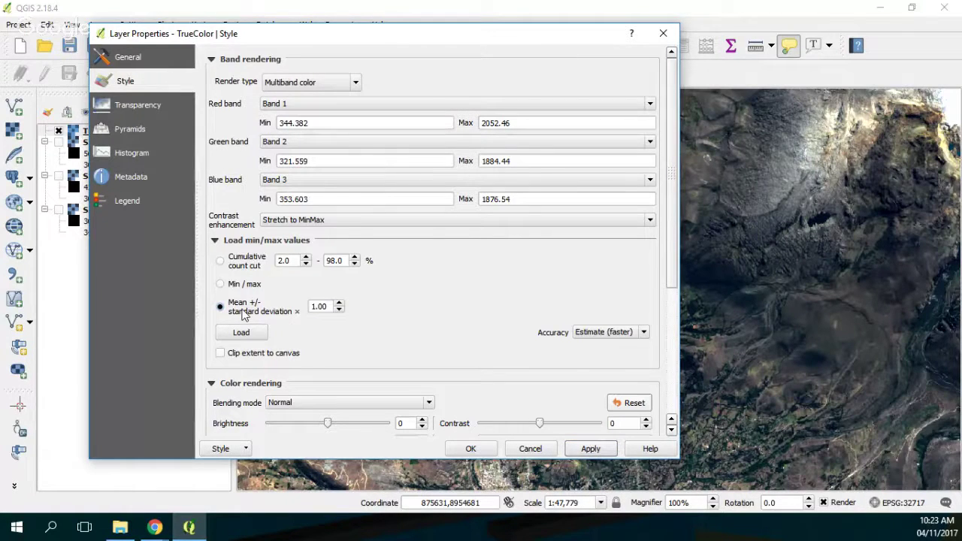
- Close the layer properties, zoom out to the full scene, then zoom in on the green fields
left_click(463, 453)
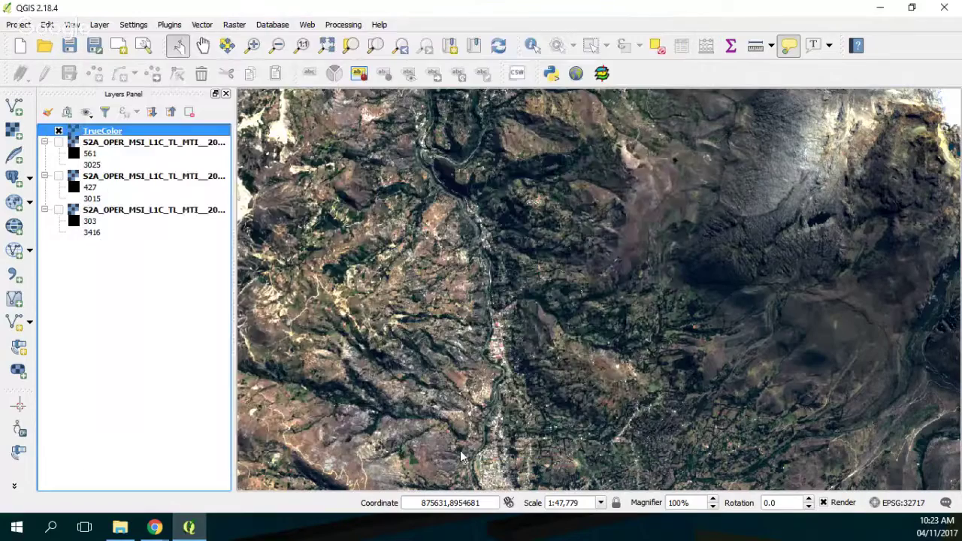
scroll(462, 457, "down", 2)
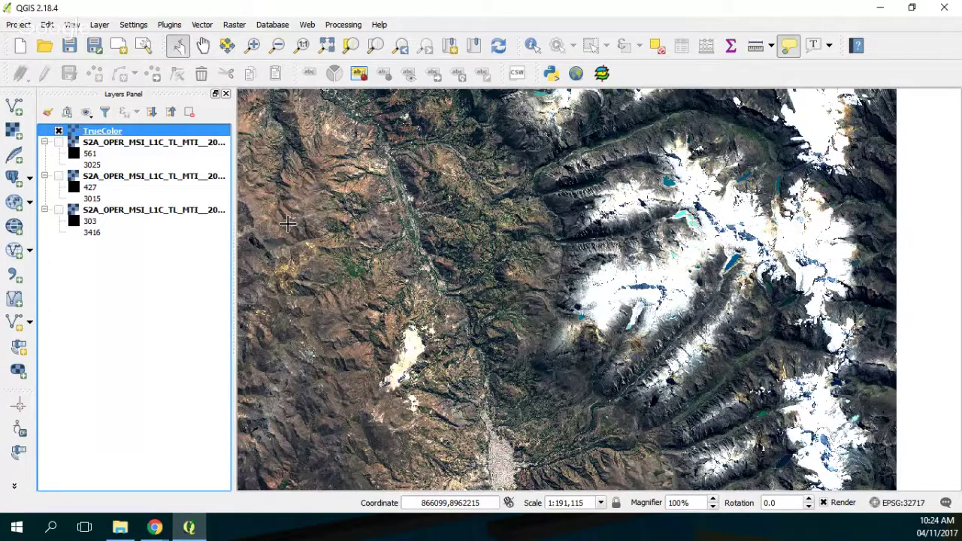
scroll(287, 224, "up", 2)
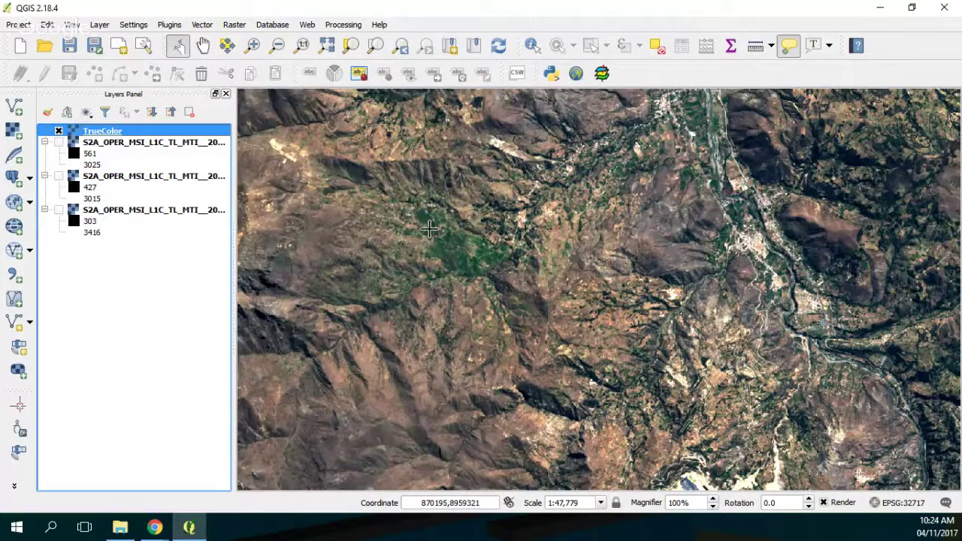